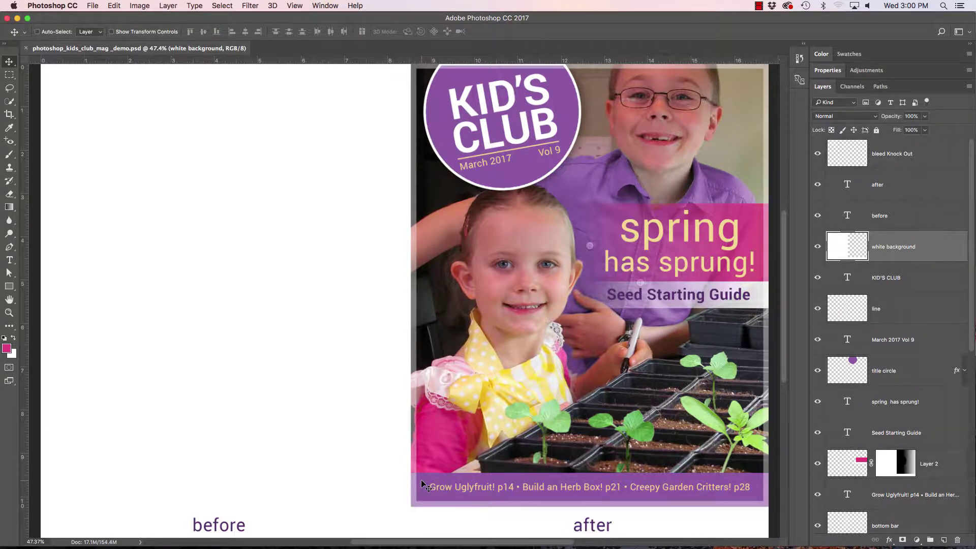
Step: Choose the Rectangular Marquee tool and add a layer named "purple bar at bottom" above the white background layer
key(m)
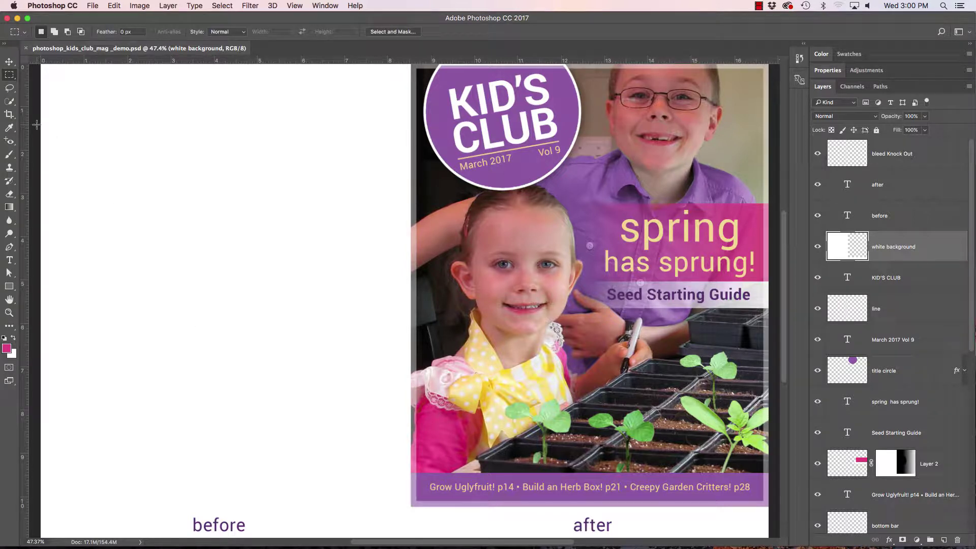
click(10, 76)
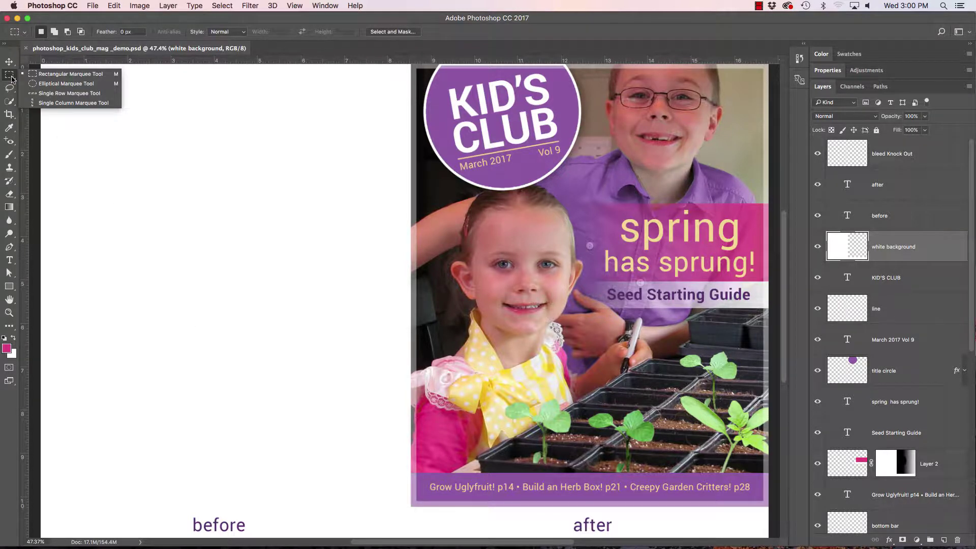
click(6, 77)
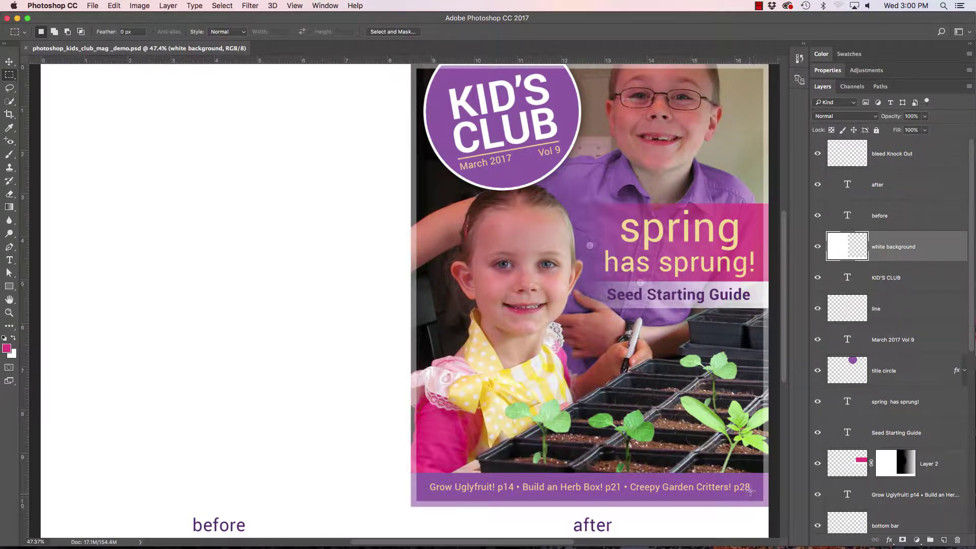
click(944, 541)
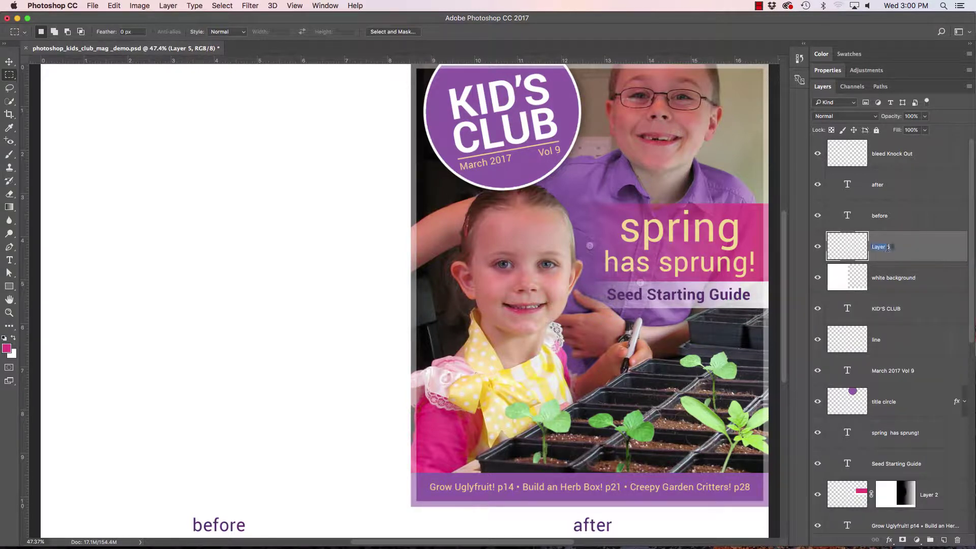
text(purple bar at bottom)
key(Return)
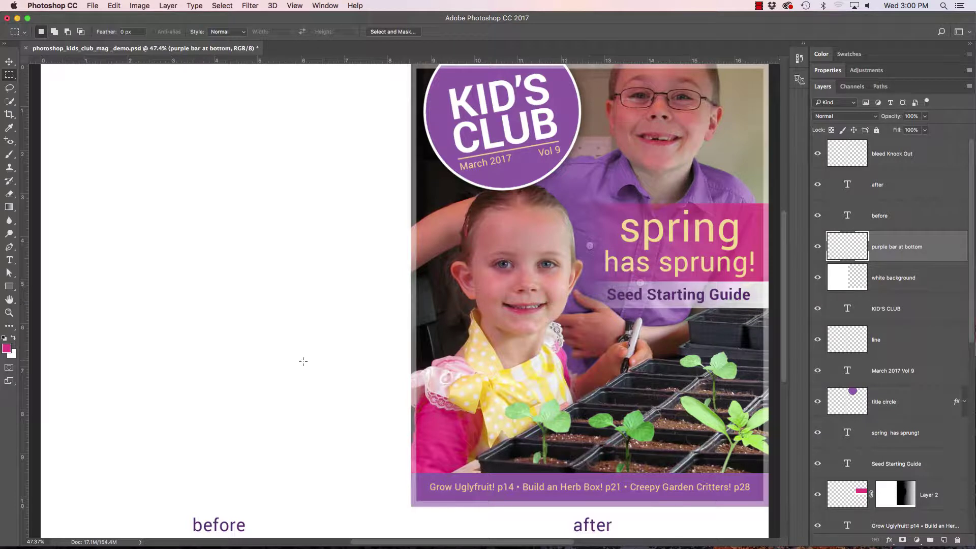
Step: Select a wide, thin rectangle near the bottom of the before page, fill it with purple sampled from the title circle, and deselect
drag(50, 469, 395, 499)
drag(286, 487, 289, 491)
key(b)
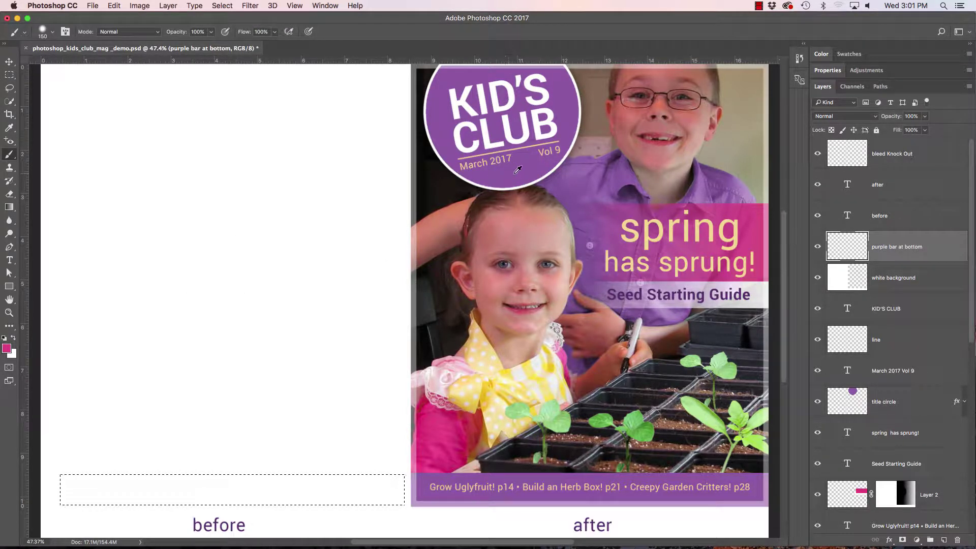
alt+click(517, 172)
alt+click(581, 174)
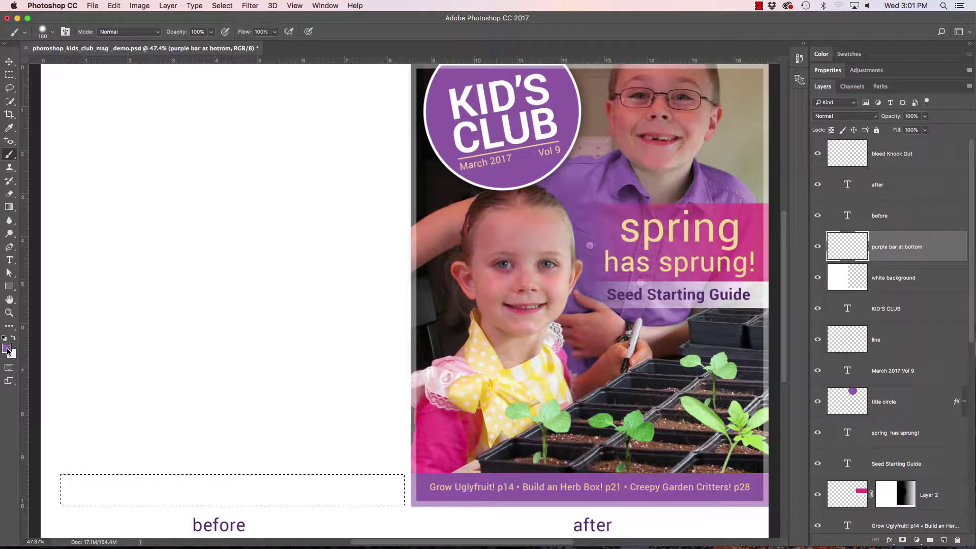
key(alt+BackSpace)
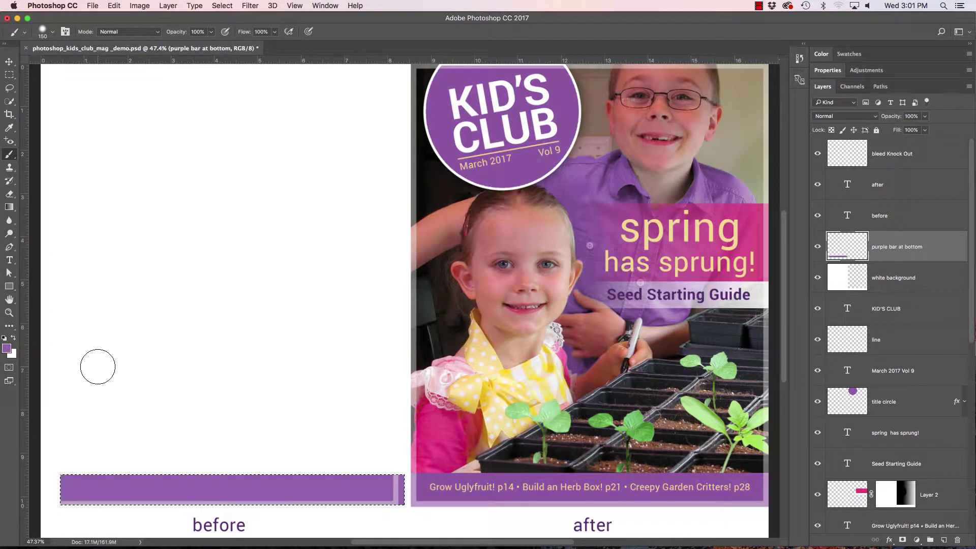
key(super+d)
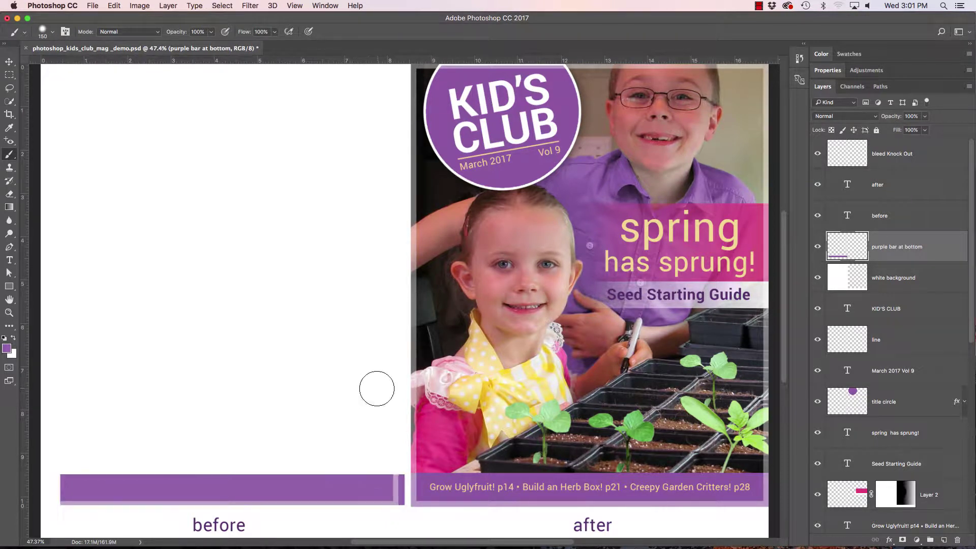
Step: Check the bleed Knock Out layer by toggling its visibility, and move the purple bar up and left, clear of the bleed edges
key(v)
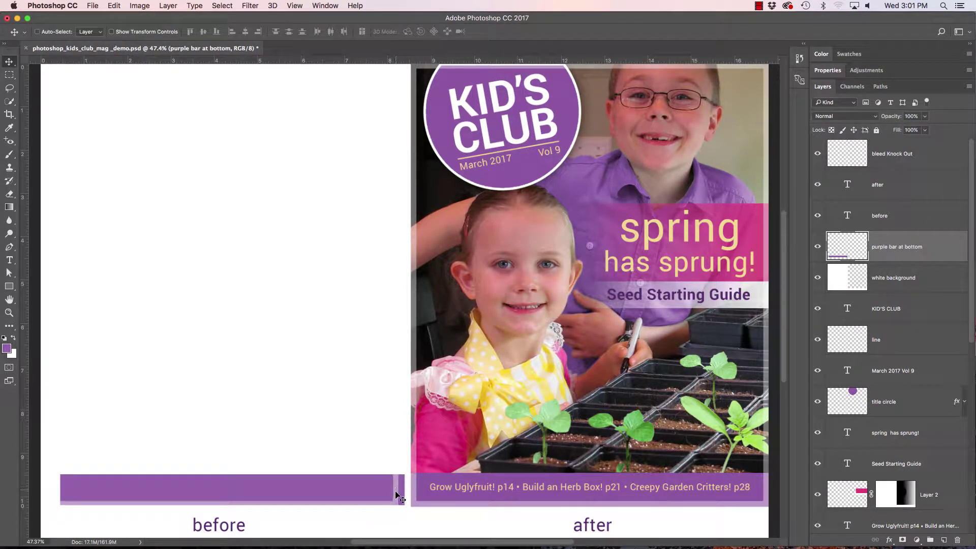
click(818, 154)
click(817, 154)
click(818, 154)
click(818, 154)
drag(312, 493, 303, 475)
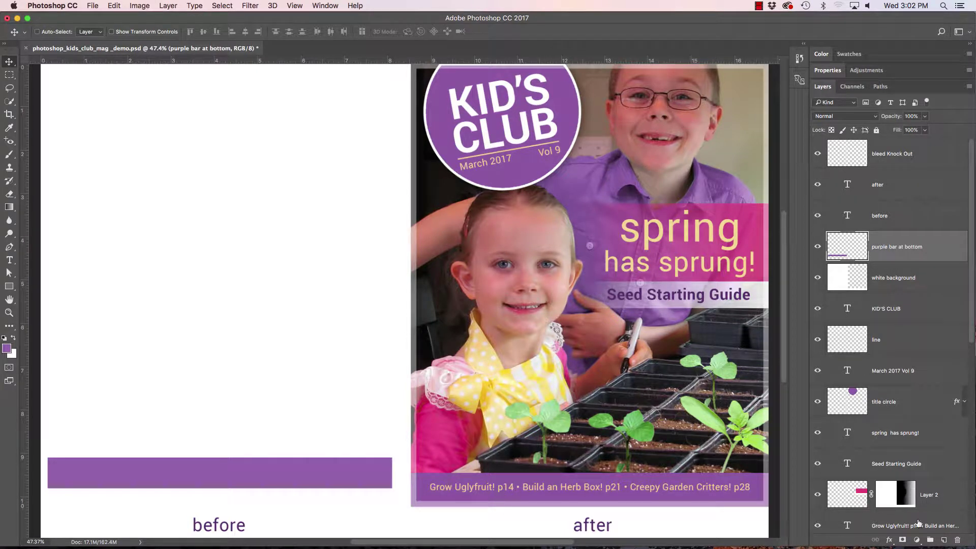
Step: Add a layer named "pink bar" above the purple bar layer
click(944, 540)
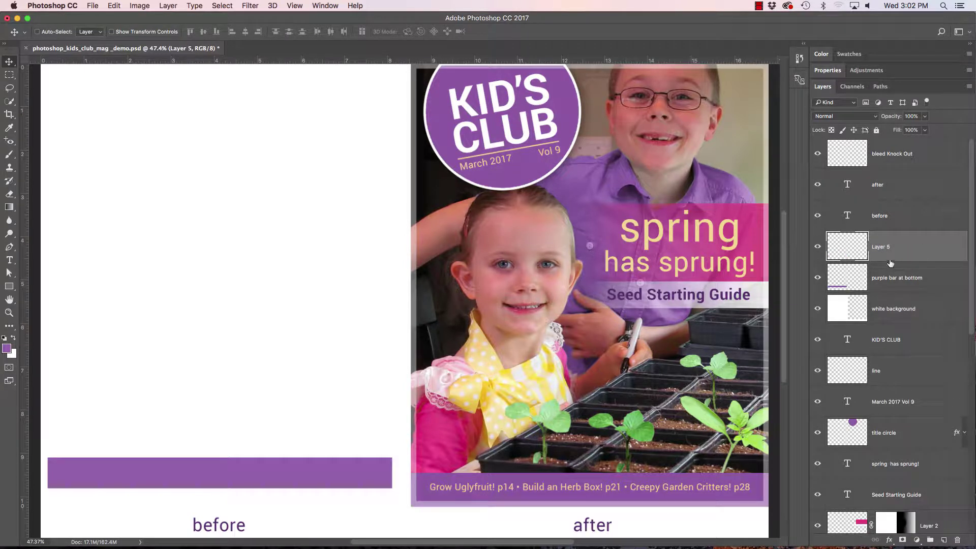
text(pink bar)
key(Return)
Step: Marquee-select an area matching the pink "spring has sprung!" box on the after page and shift the selection onto the before page
key(m)
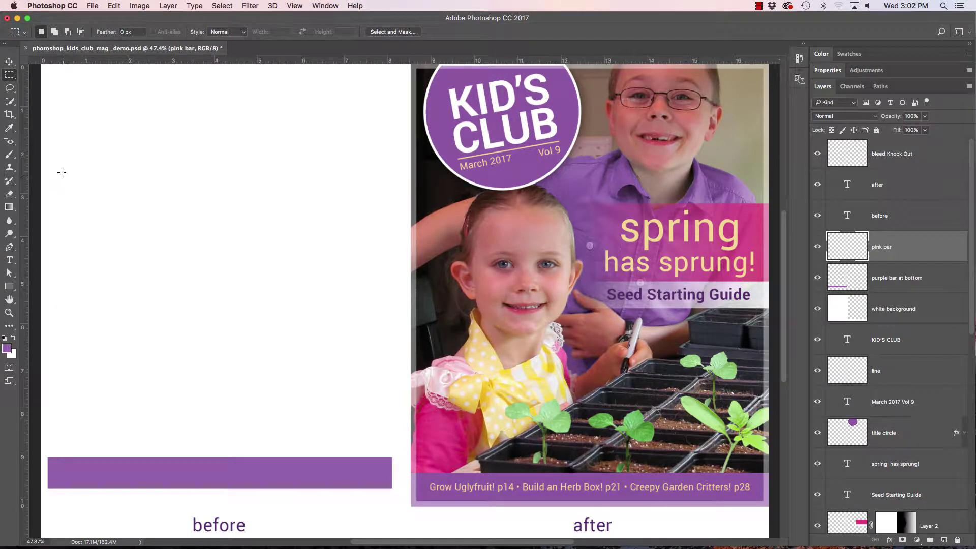
drag(62, 173, 310, 272)
click(326, 248)
drag(769, 202, 583, 280)
drag(749, 242, 297, 251)
Step: Fill the selection with pink sampled from the girl's dress in the after image, and deselect
key(b)
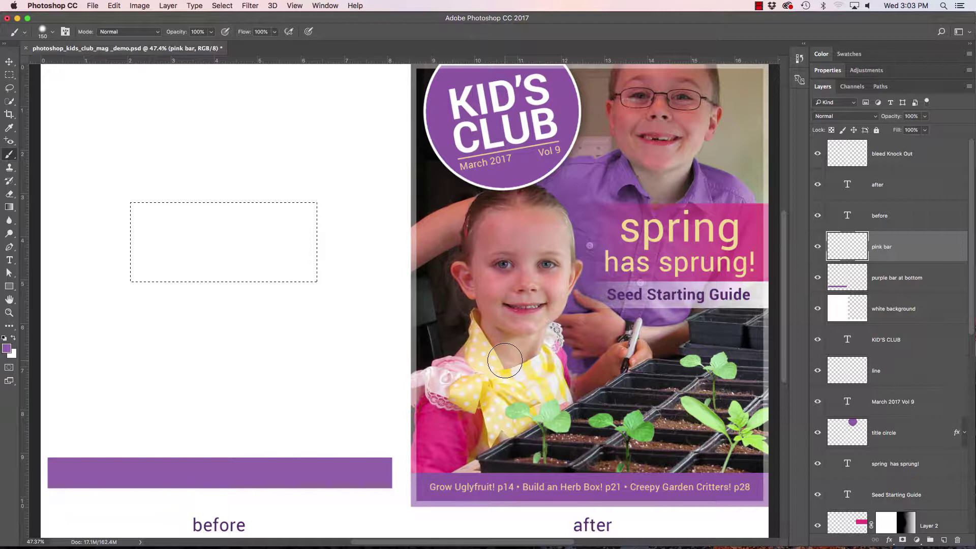
alt+click(435, 422)
key(v)
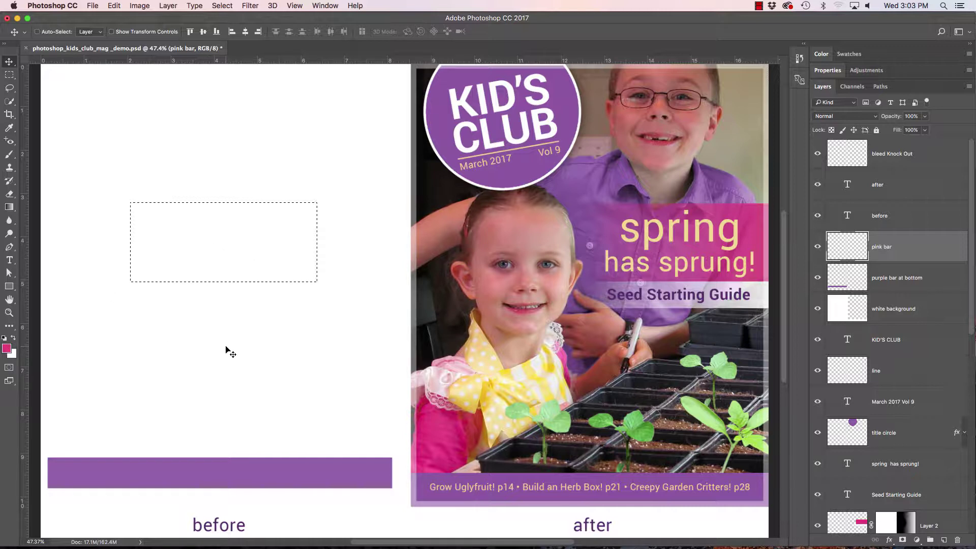
key(alt+BackSpace)
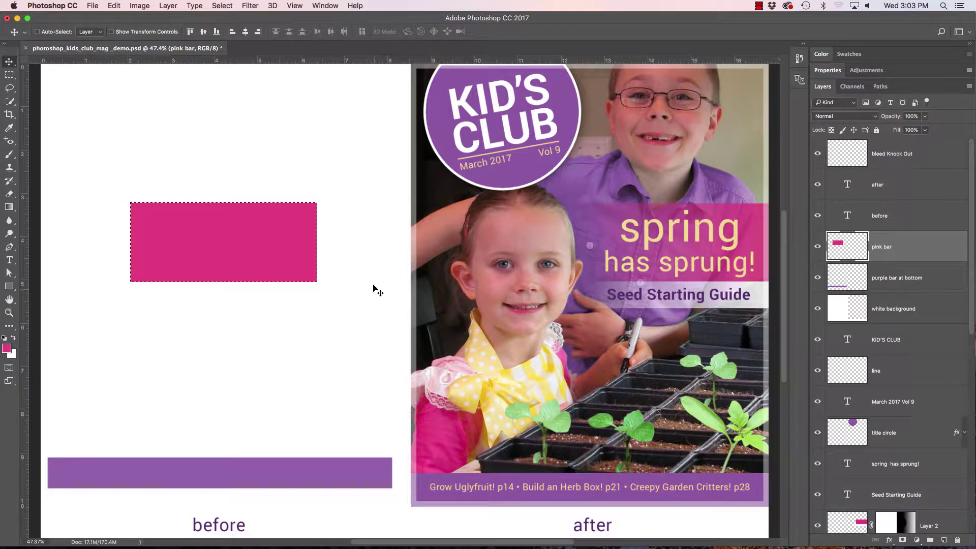
key(super)
key(super+d)
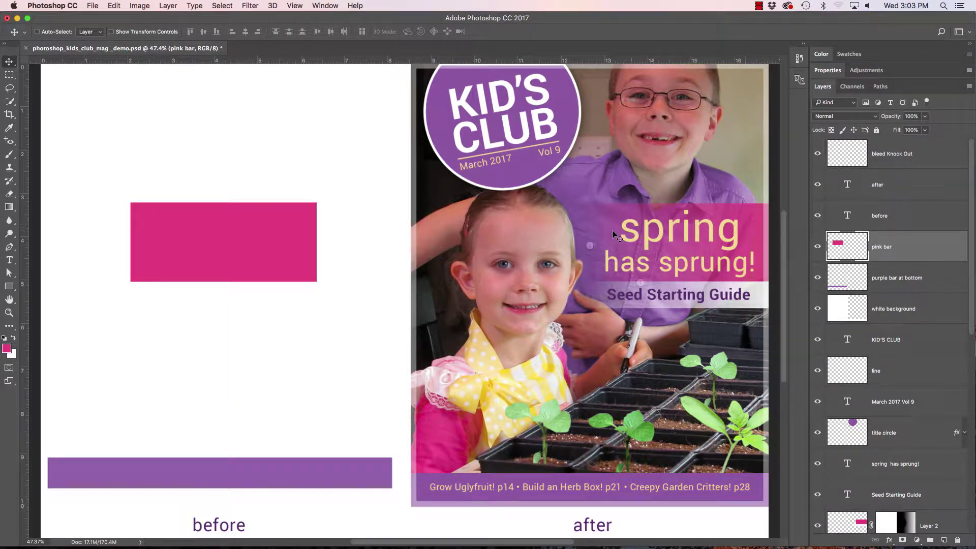
Step: Enable a Gradient Overlay layer style on the pink bar layer
double_click(941, 249)
drag(527, 286, 530, 124)
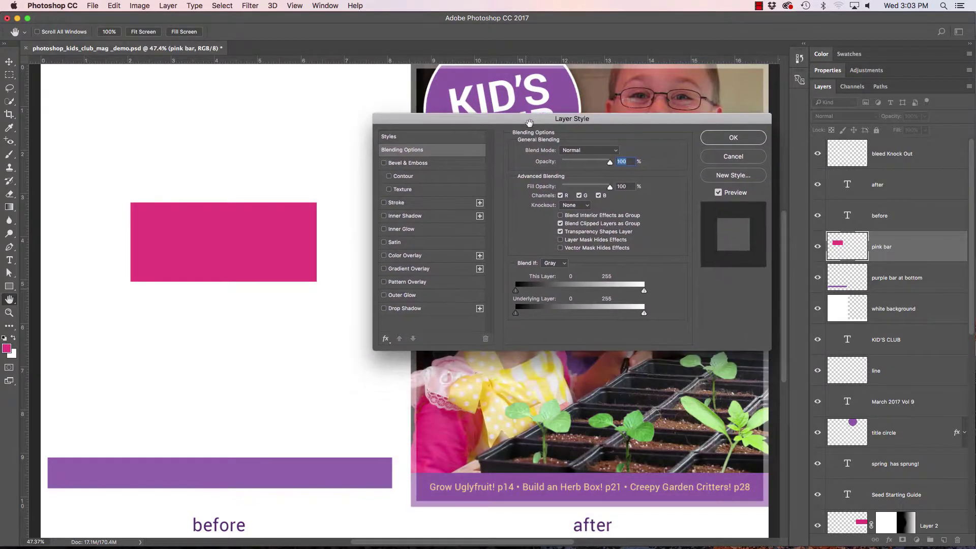
click(391, 269)
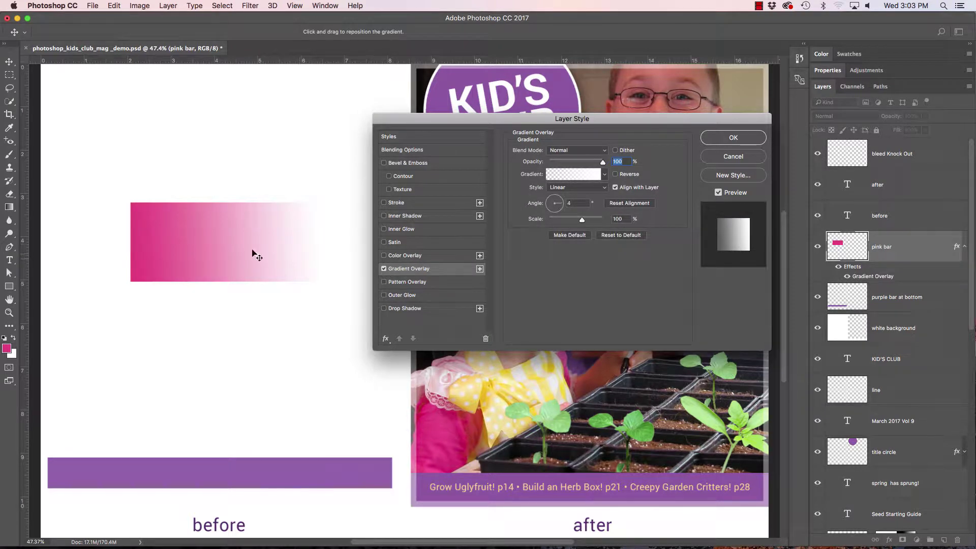
Step: Set the overlay gradient's end color stop at location 100% to the pink foreground color
click(577, 177)
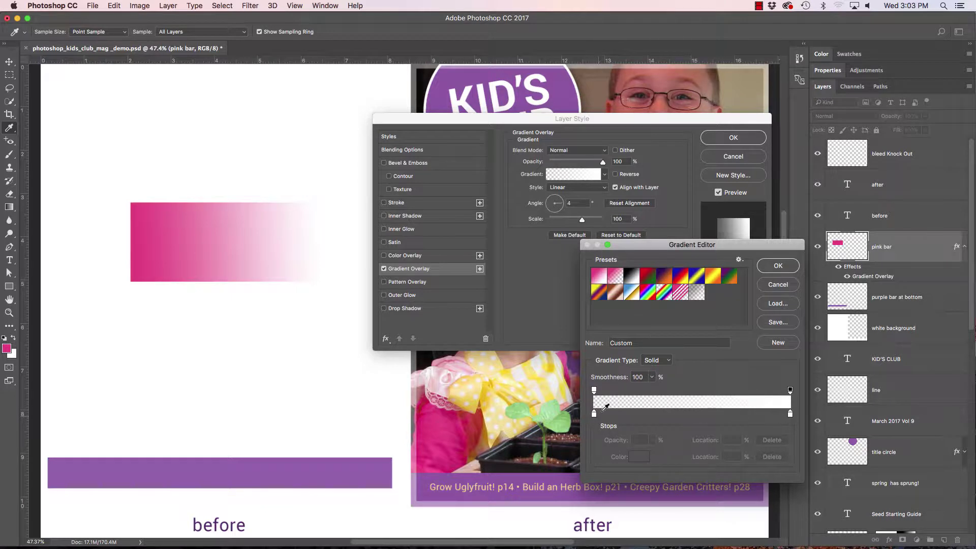
drag(642, 245, 279, 283)
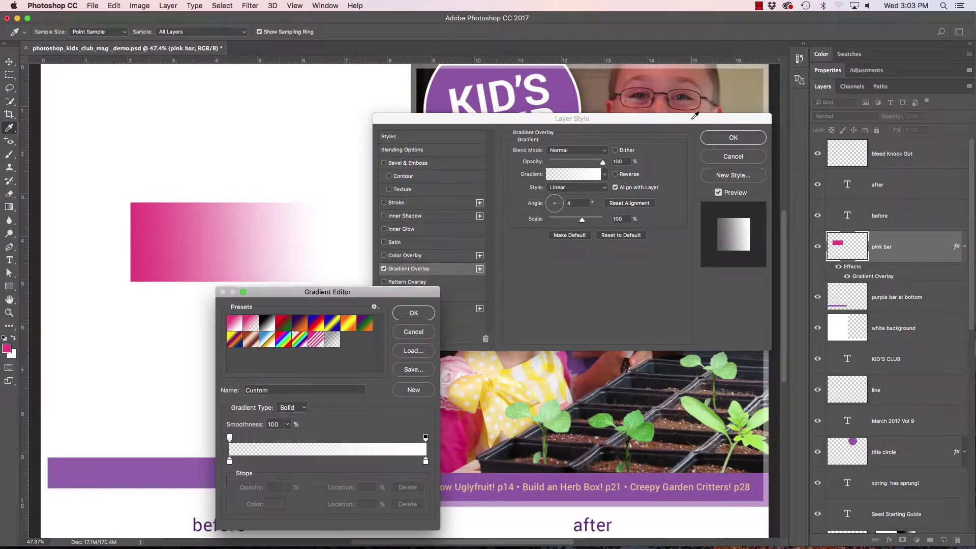
drag(693, 119, 331, 142)
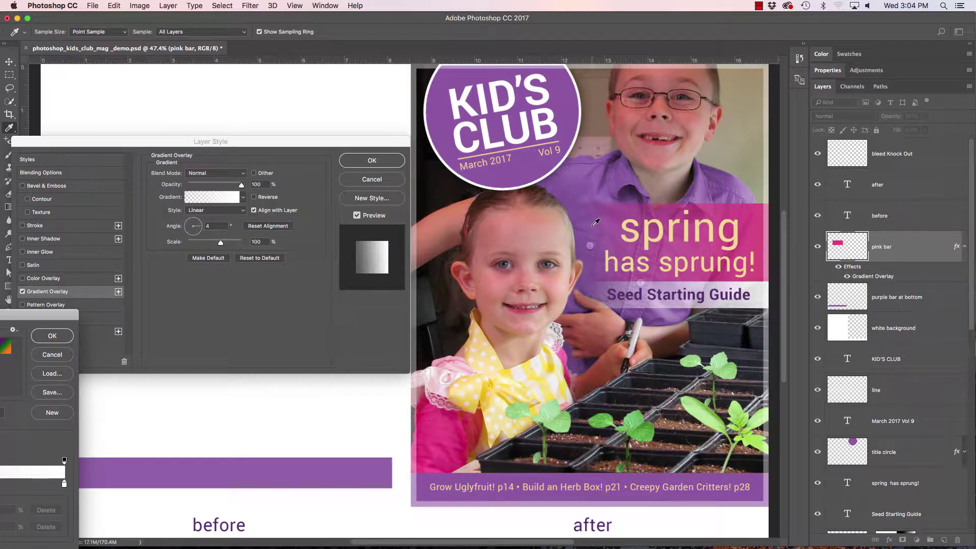
drag(310, 144, 690, 93)
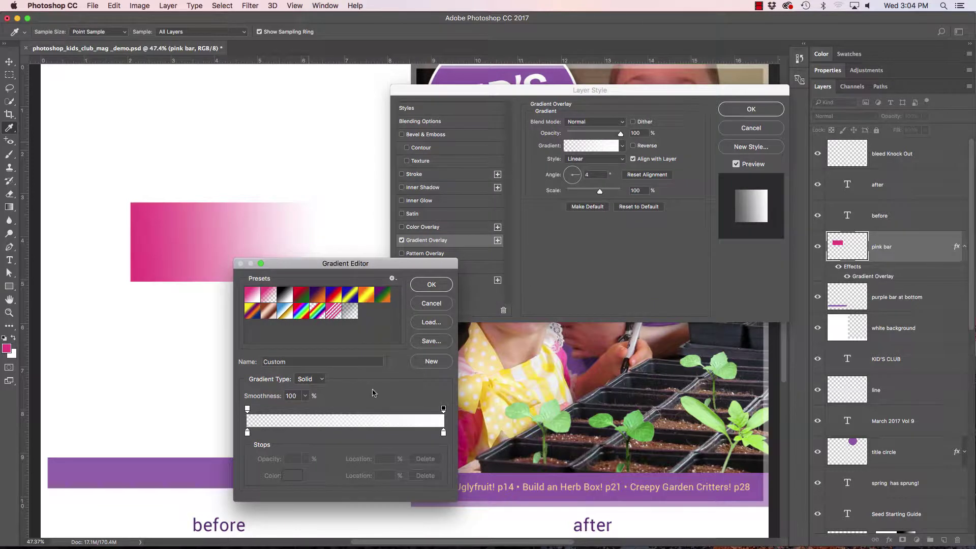
drag(383, 266, 669, 233)
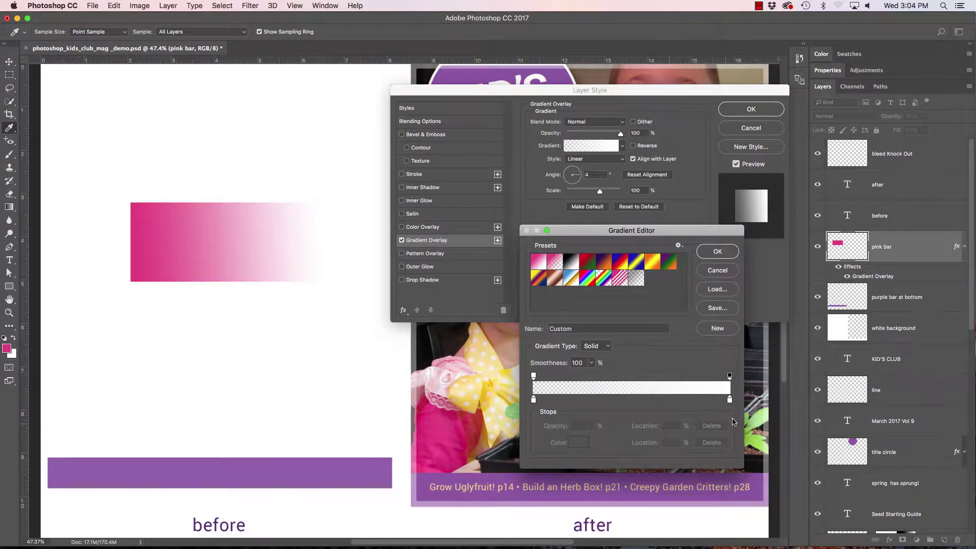
click(730, 400)
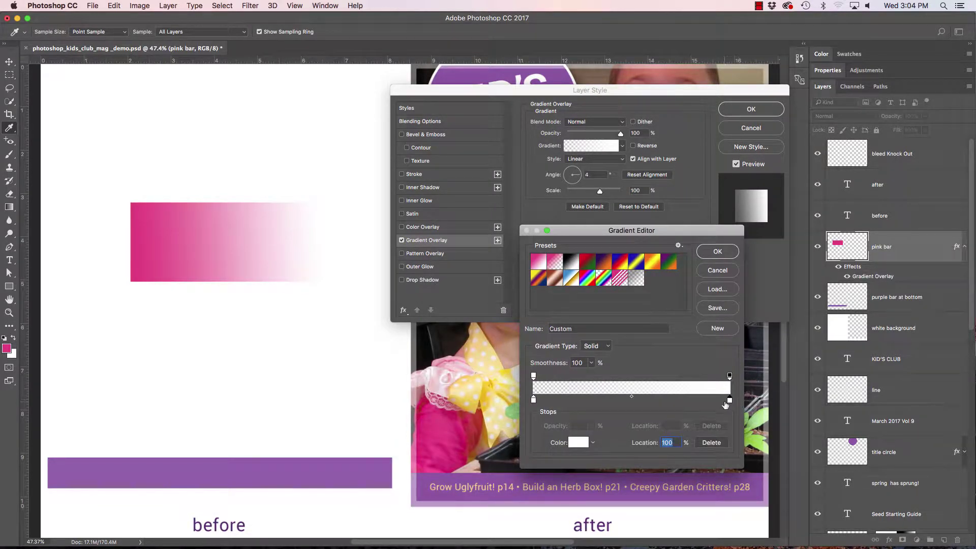
double_click(730, 400)
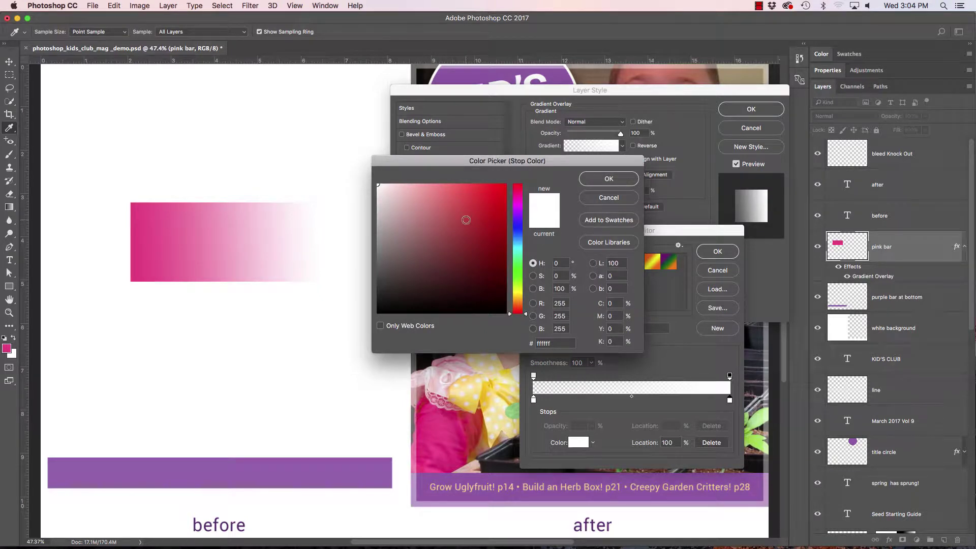
click(8, 347)
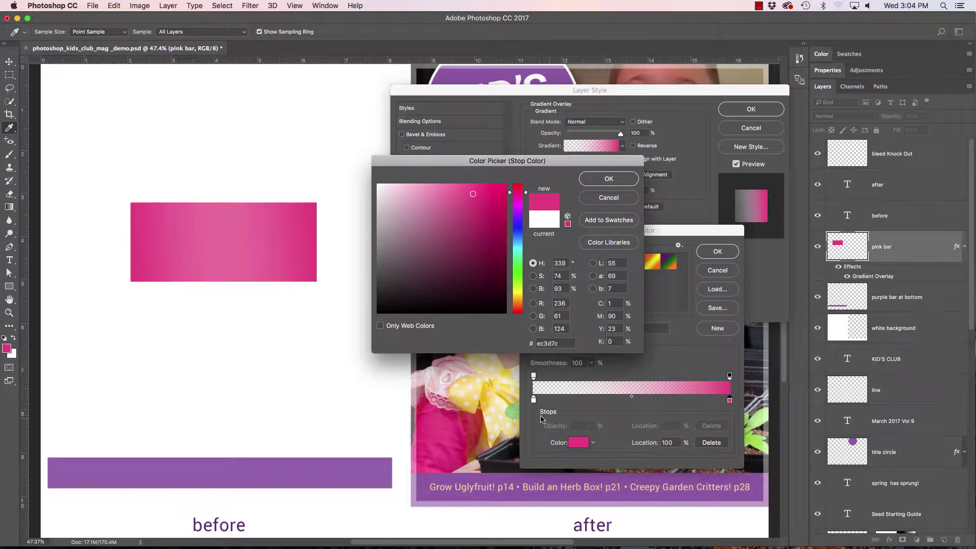
click(608, 180)
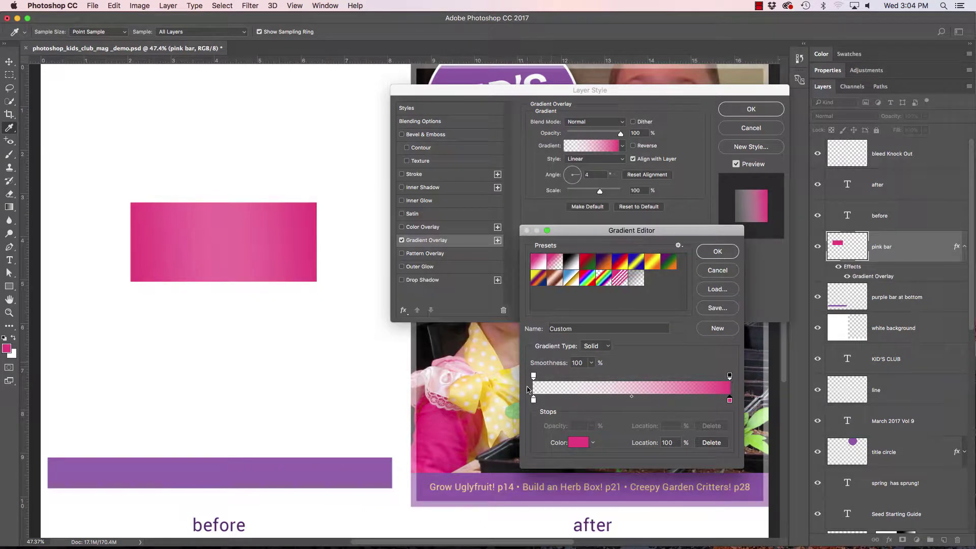
Step: Keep the gradient's start color stop white, check both opacity stops, and apply the Gradient Overlay to the pink bar
double_click(533, 399)
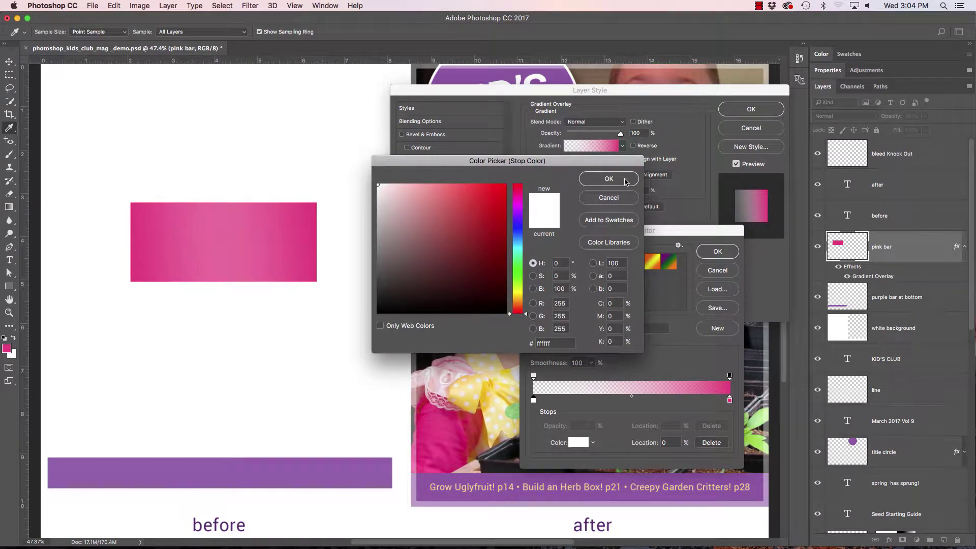
click(608, 179)
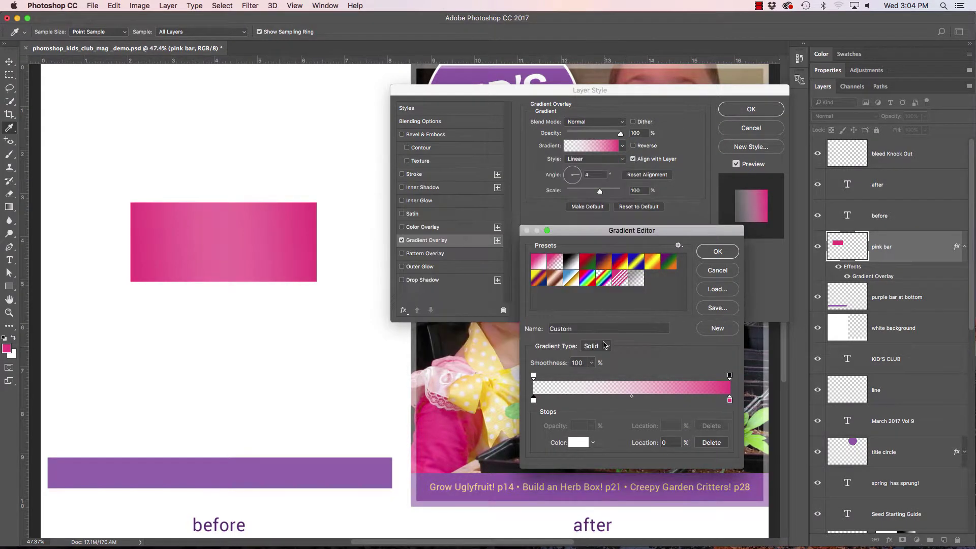
click(731, 376)
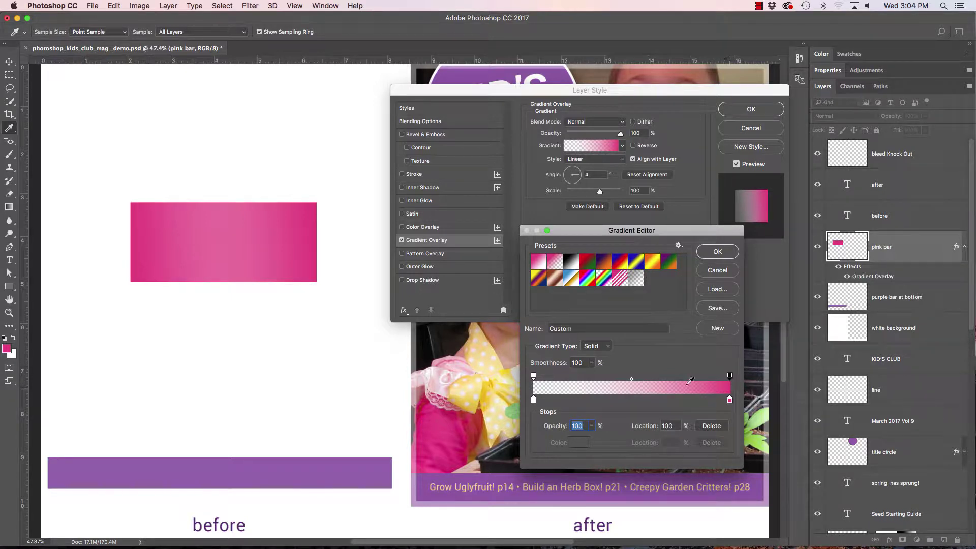
click(533, 376)
click(718, 251)
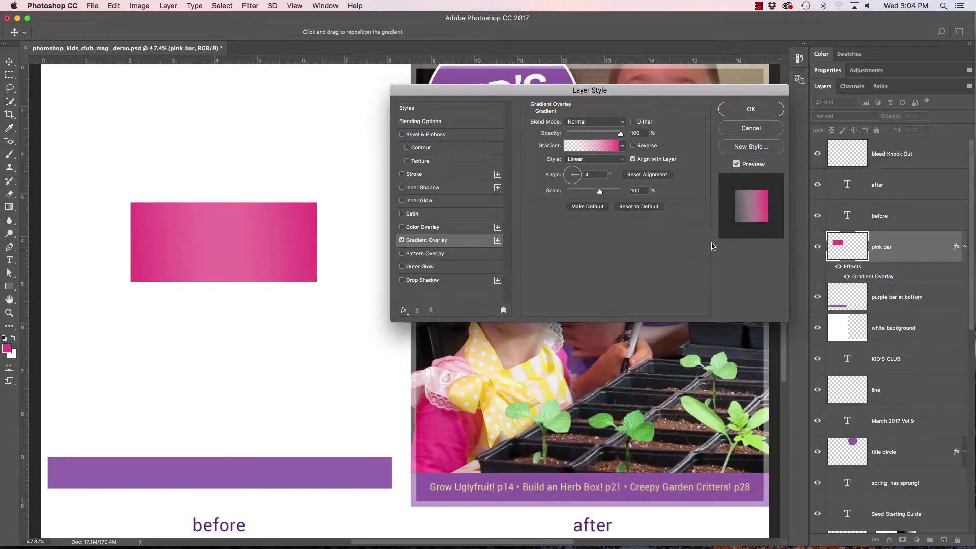
click(749, 113)
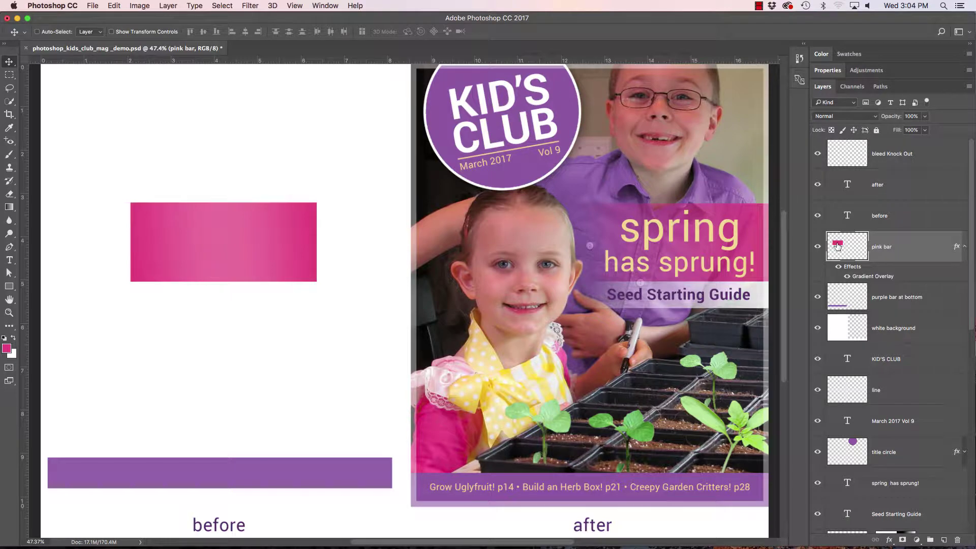
Step: Reopen the pink bar's Gradient Overlay settings and review the gradient's color and opacity stops
double_click(921, 249)
click(432, 240)
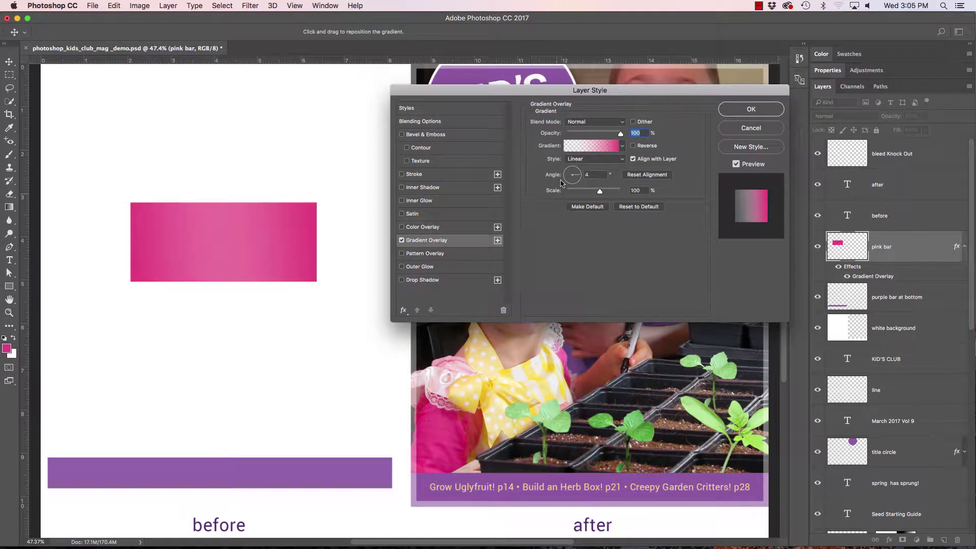
click(602, 155)
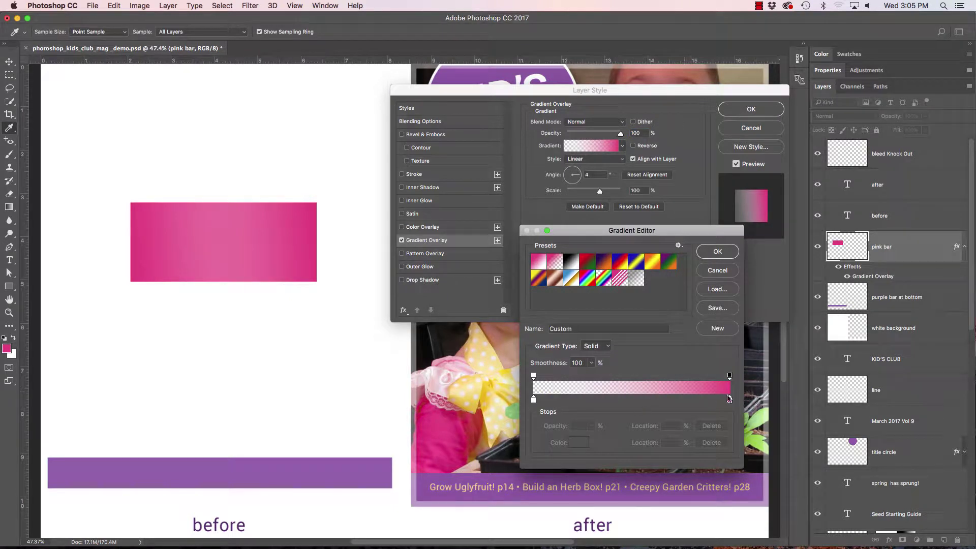
click(718, 251)
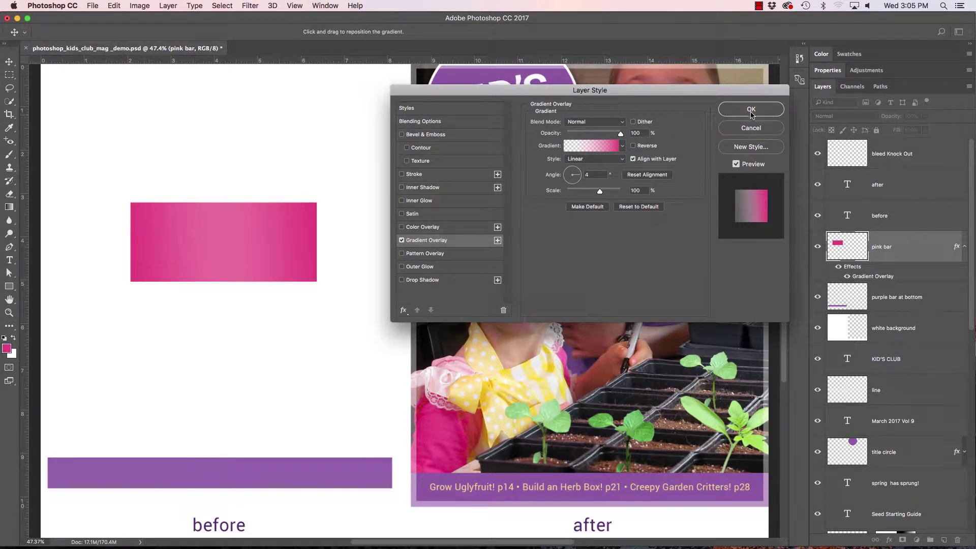
Step: Set the pink bar layer's Fill to 0% and test its transparency over the after cover, returning it to the before page
click(434, 125)
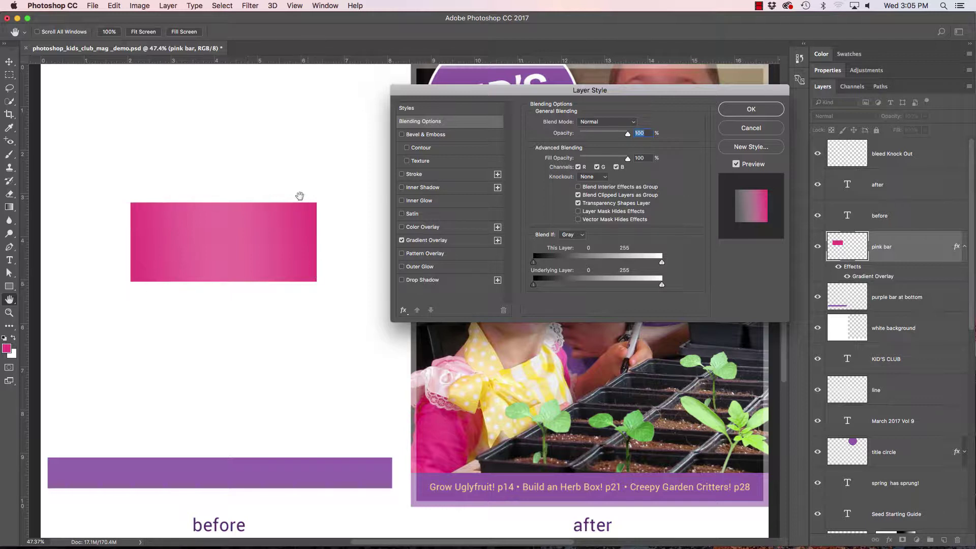
mouse_move(628, 161)
mouse_down()
mouse_move(543, 162)
mouse_move(635, 163)
mouse_up()
click(729, 113)
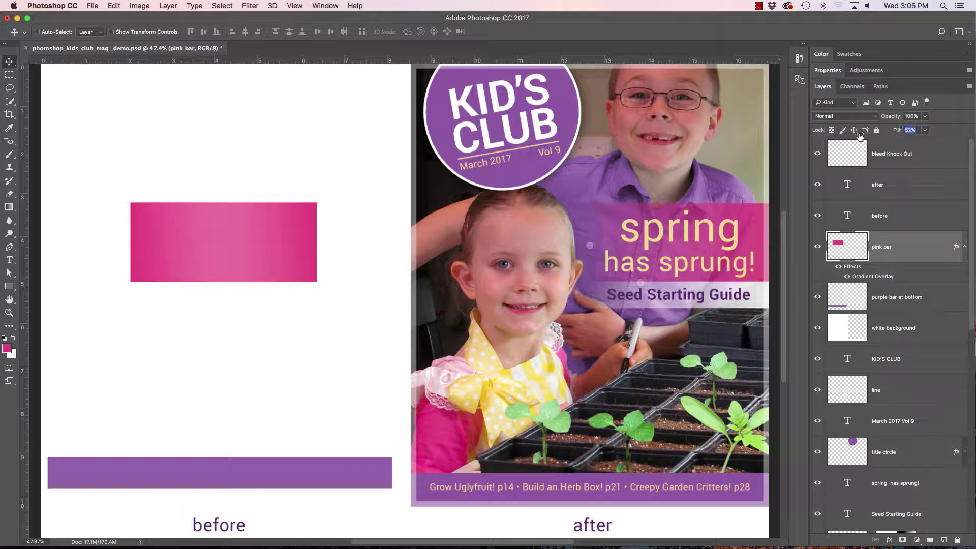
drag(898, 133, 817, 138)
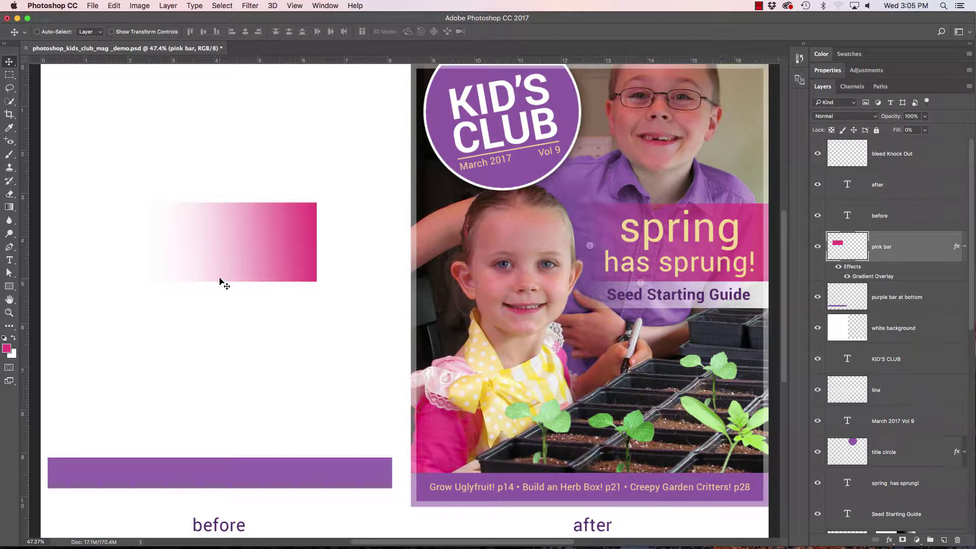
drag(270, 268, 716, 382)
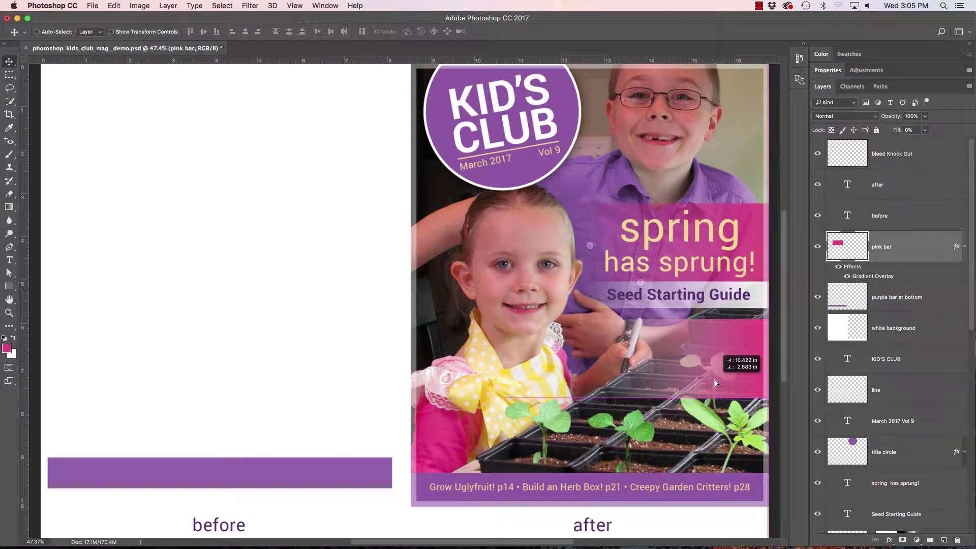
drag(716, 383, 258, 262)
Step: Create a new layer directly below the pink bar layer and name it "white bar"
key(m)
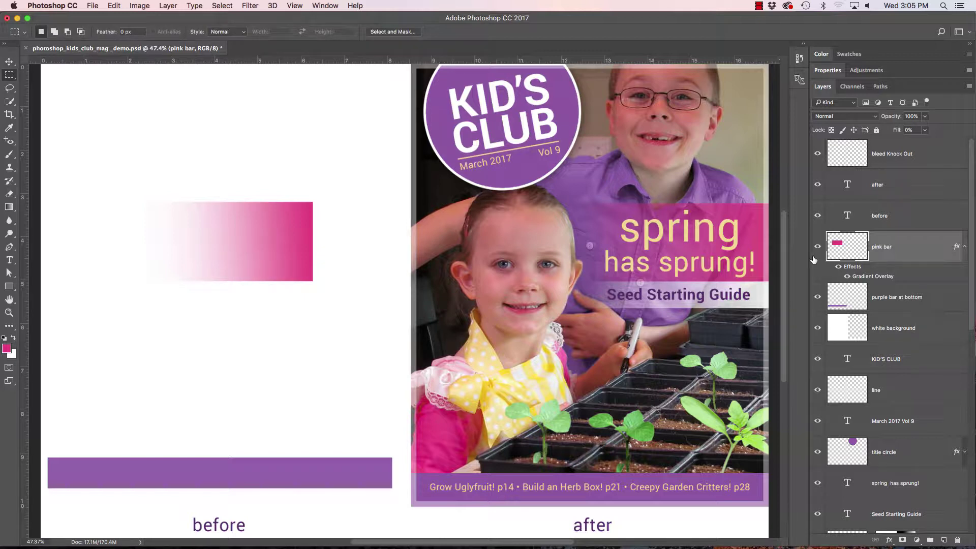
click(943, 541)
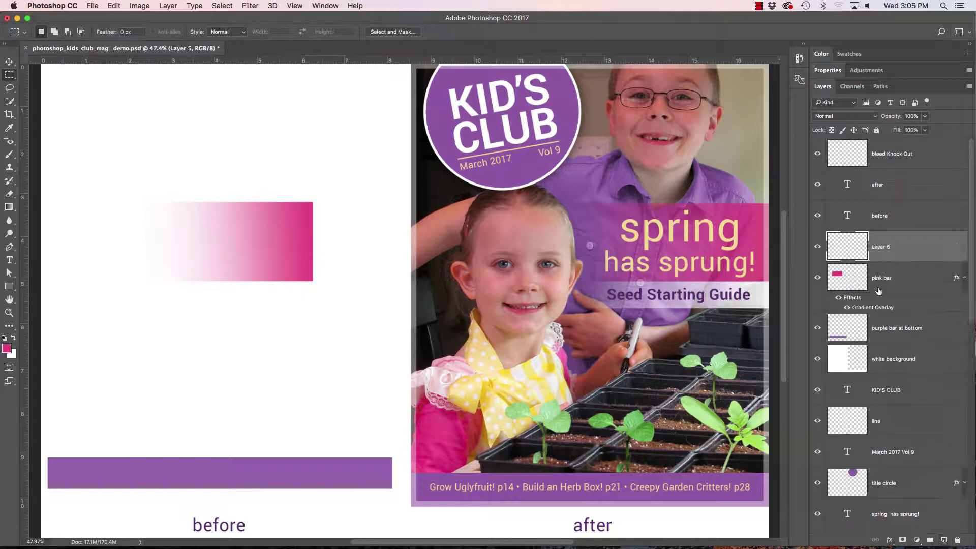
drag(867, 252, 874, 306)
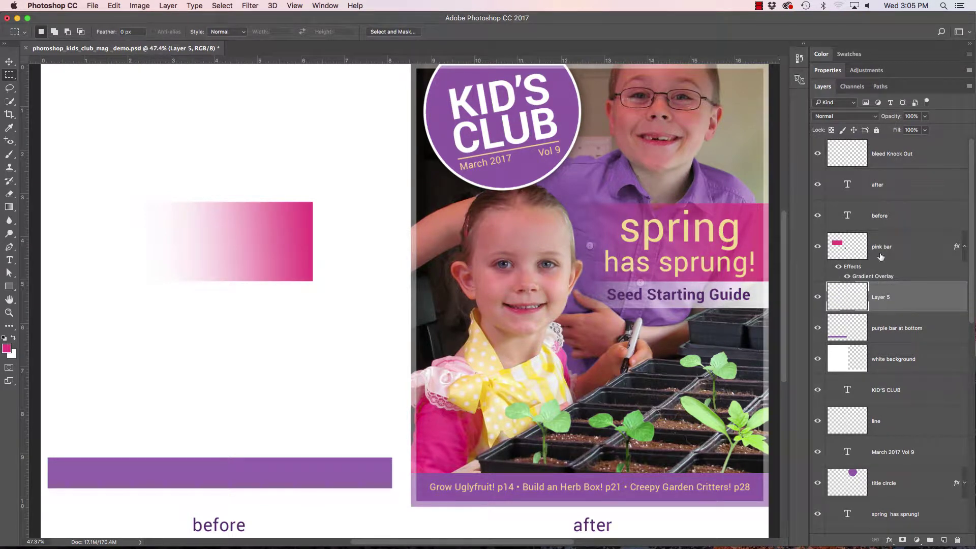
click(964, 247)
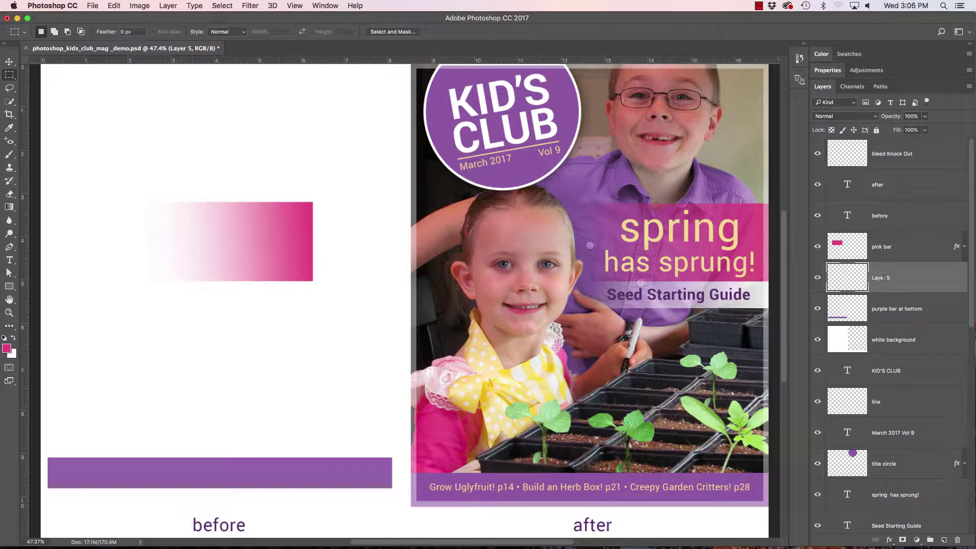
text(white bar)
key(Return)
Step: Create a thin filled bar along the pink bar's lower edge on the white bar layer and enable its Gradient Overlay
drag(313, 282, 123, 311)
click(554, 281)
double_click(841, 262)
click(427, 241)
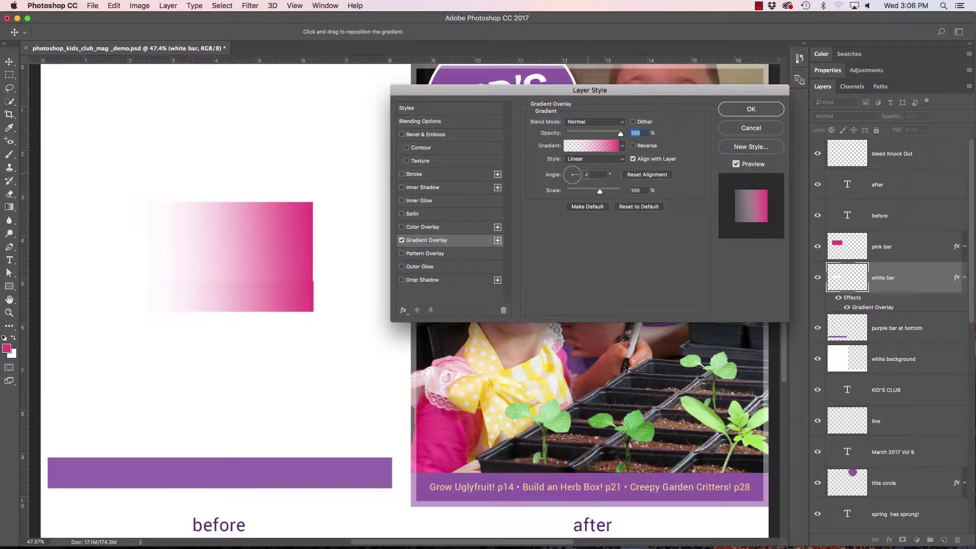
Step: Set the white bar gradient's end color stop to white (ffffff), and lower the layer's Fill to 0%
click(608, 151)
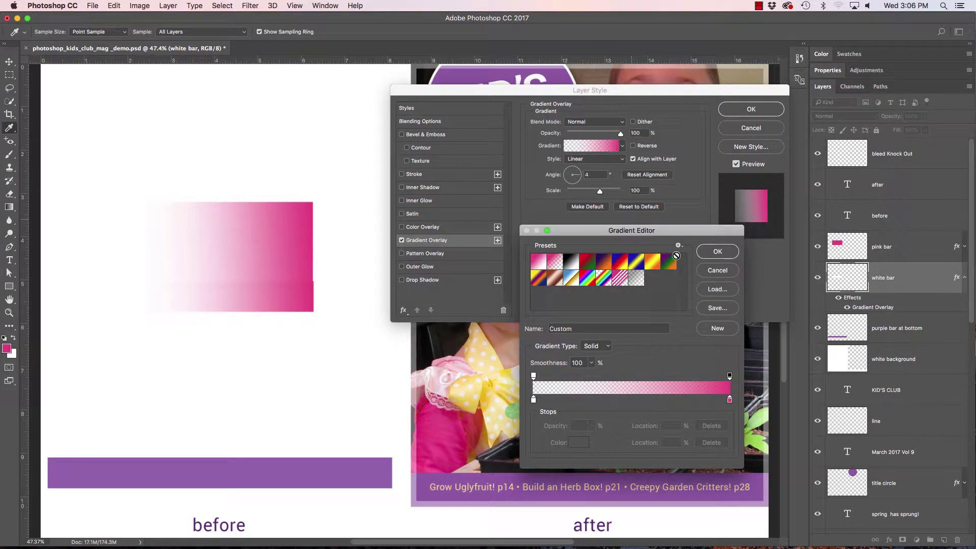
double_click(730, 401)
drag(398, 212, 354, 182)
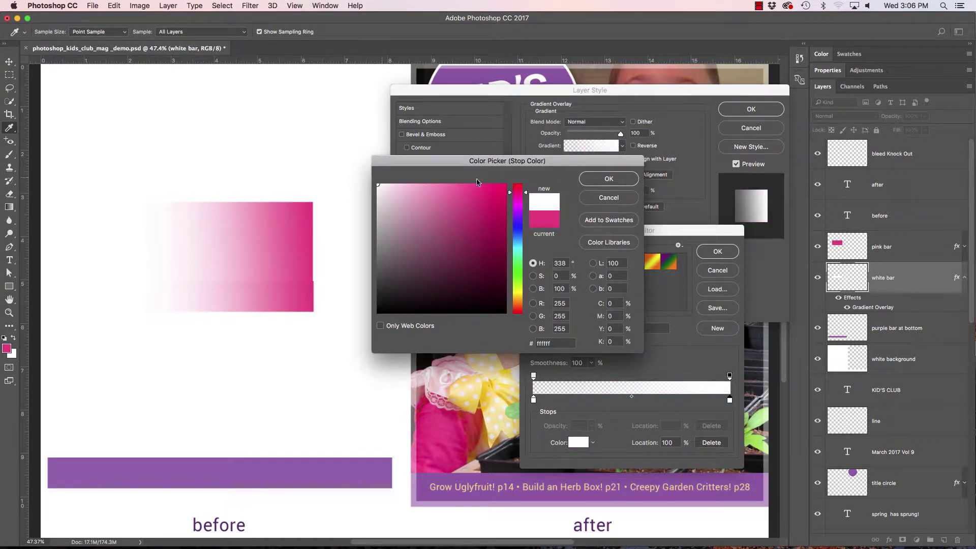
click(626, 180)
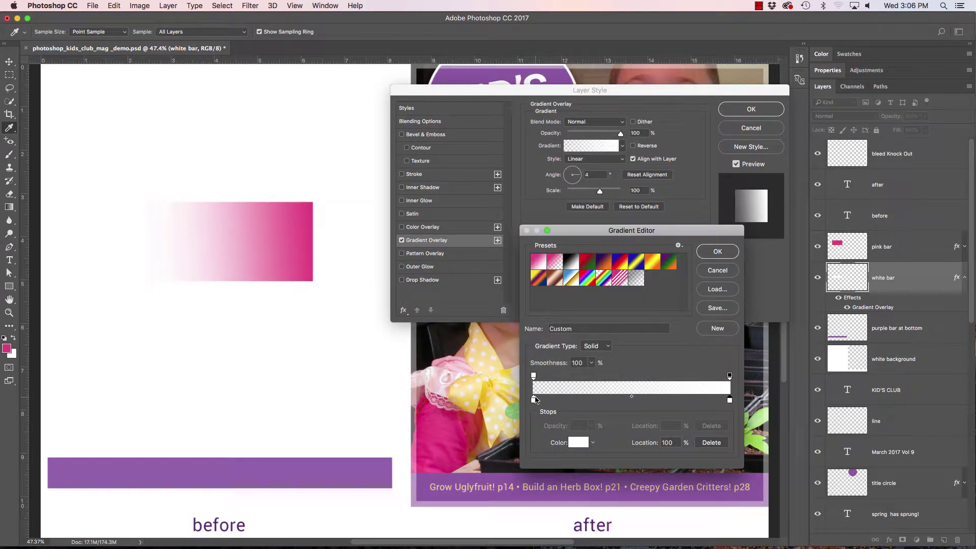
click(725, 253)
click(751, 109)
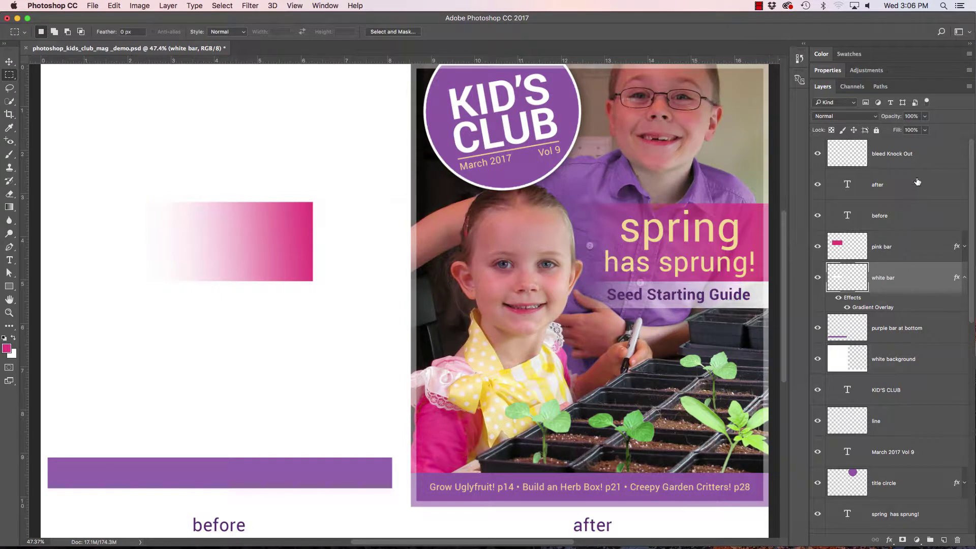
drag(897, 133, 800, 130)
Step: Select the pink bar and white bar layers together and move them over the seedling trays on the after cover
shift+click(914, 249)
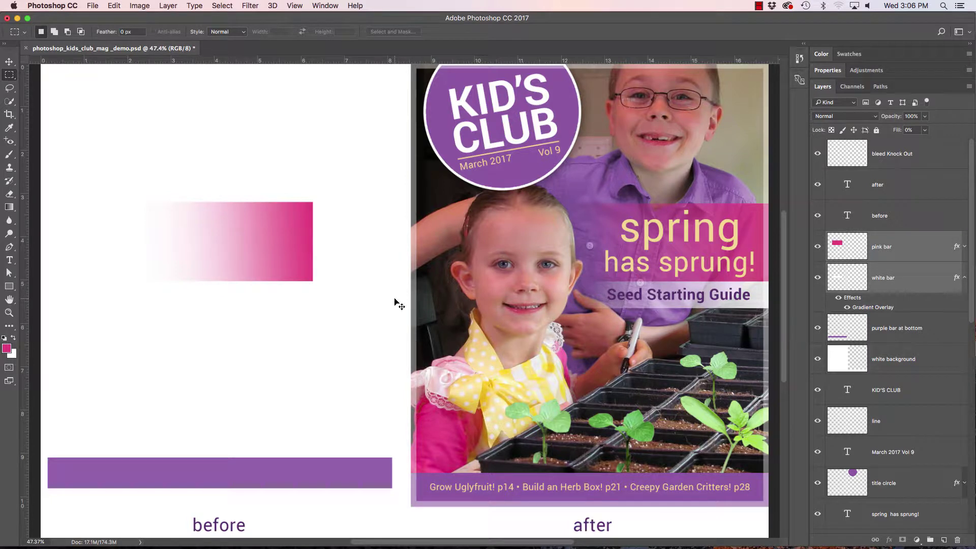
key(v)
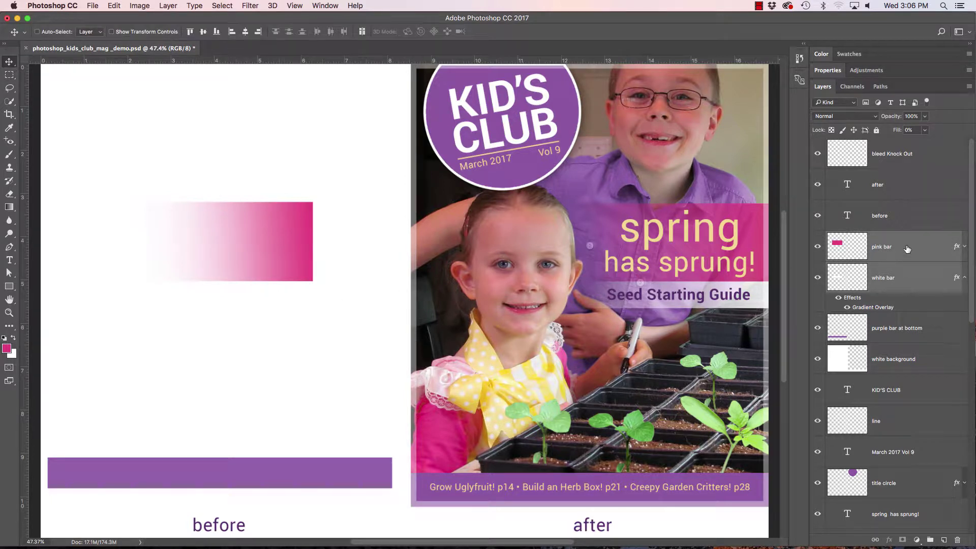
drag(285, 270, 697, 380)
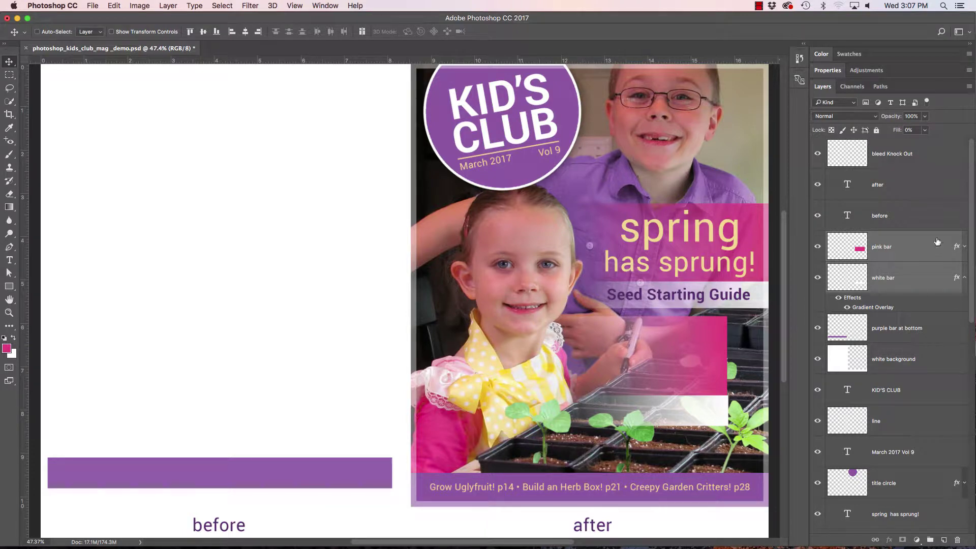
Step: Nudge the white bar alone left and up until it sits flush with the pink bar's right and lower edges
click(928, 226)
click(897, 284)
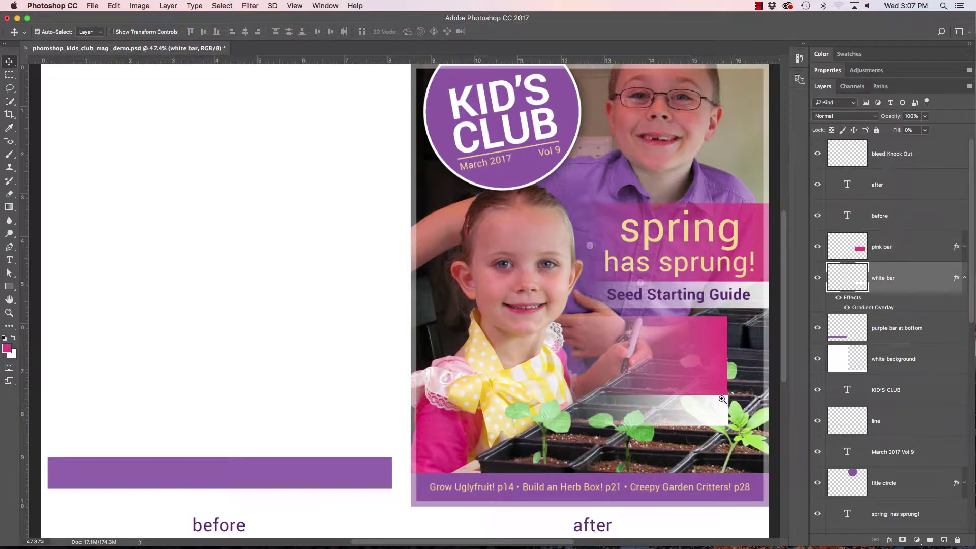
drag(724, 400, 621, 238)
key(Left)
key(Left)
key(Left)
key(Left)
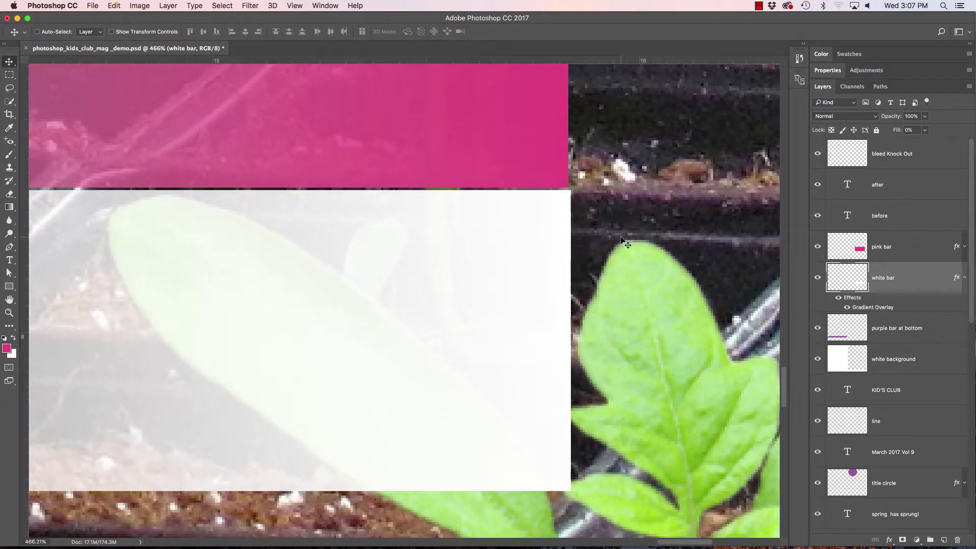
key(Up)
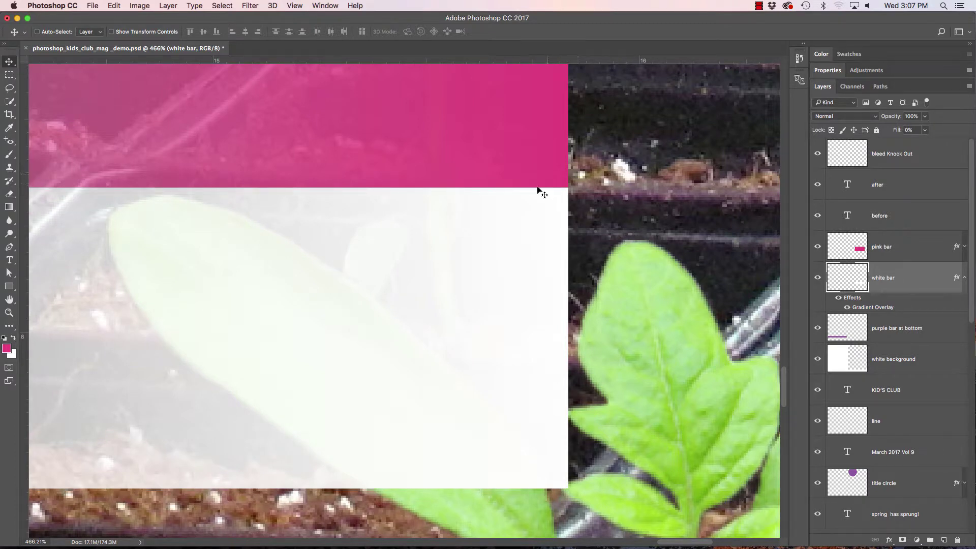
drag(585, 220, 502, 190)
key(super+0)
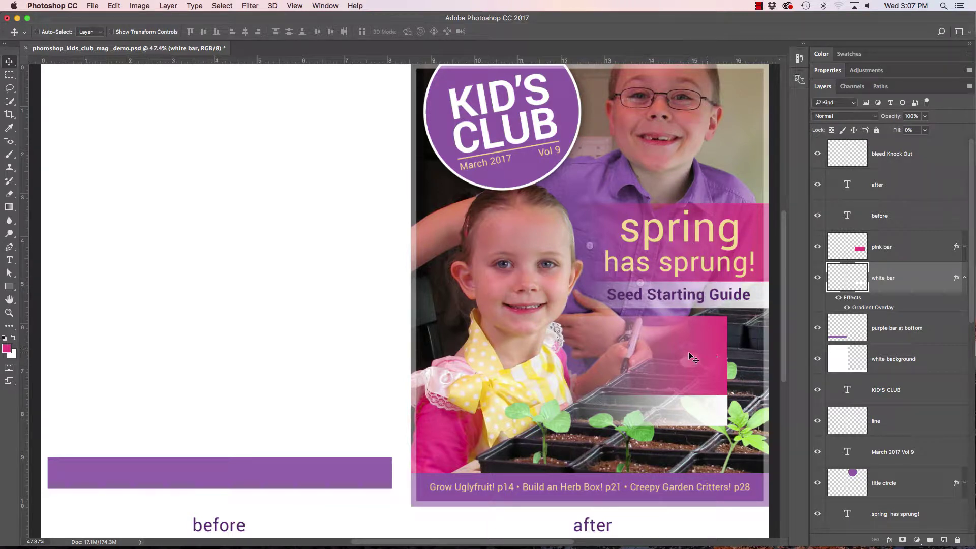
Step: Move the pink bar and white bar together back onto the before page, above the purple bottom bar
drag(689, 356, 297, 307)
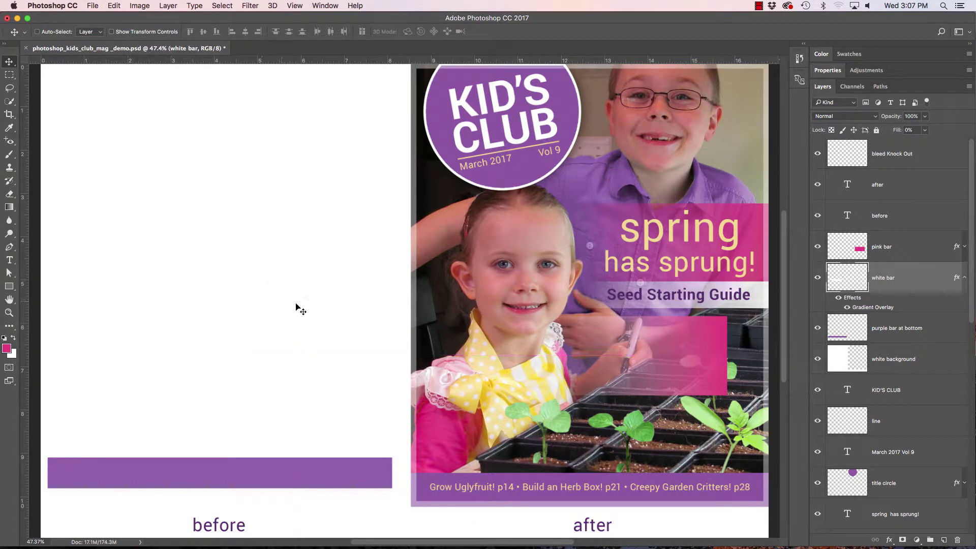
key(super+z)
shift+click(912, 240)
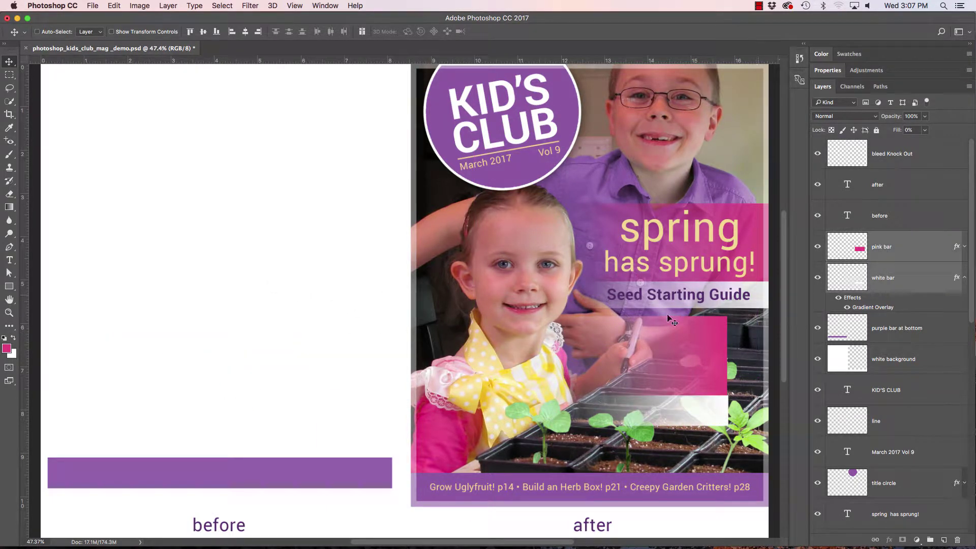
drag(707, 350, 306, 359)
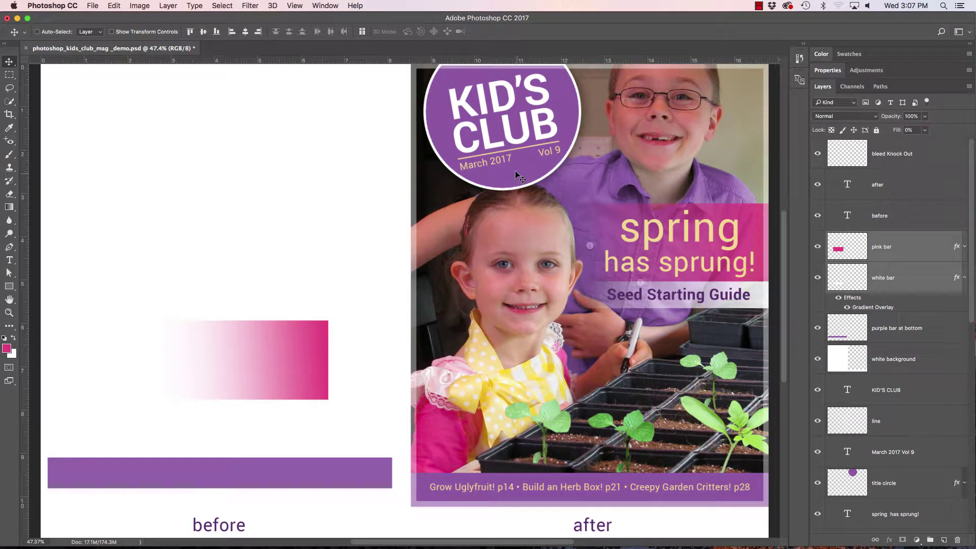
Step: Make a circular selection about 3.6 in wide, matching the Kid's Club logo circle, in the upper part of the before page
click(9, 74)
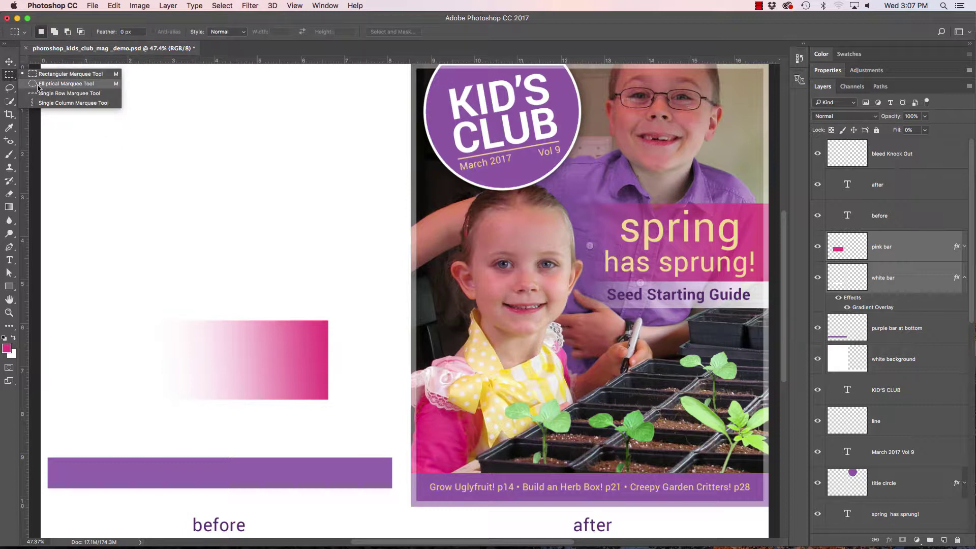
click(67, 85)
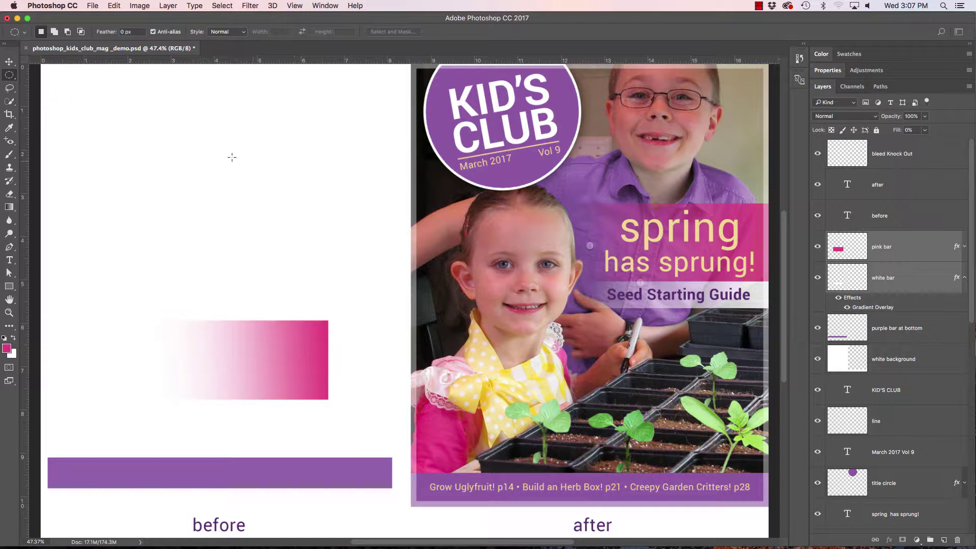
mouse_move(147, 117)
mouse_down()
mouse_move(216, 182)
mouse_move(355, 279)
mouse_move(273, 203)
mouse_move(268, 215)
mouse_move(245, 199)
mouse_move(406, 339)
mouse_move(303, 257)
mouse_move(376, 311)
mouse_move(327, 281)
mouse_move(601, 189)
mouse_up()
key(alt)
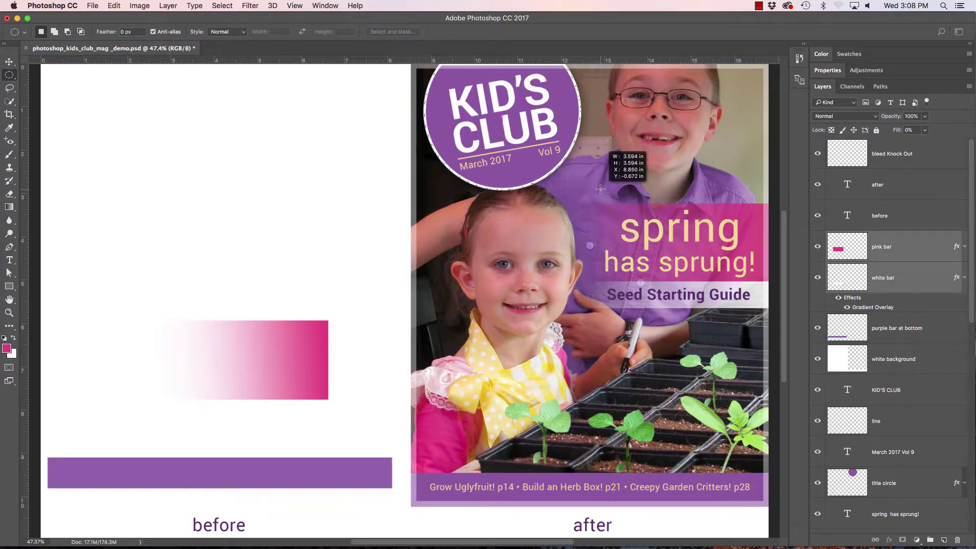
drag(601, 189, 320, 269)
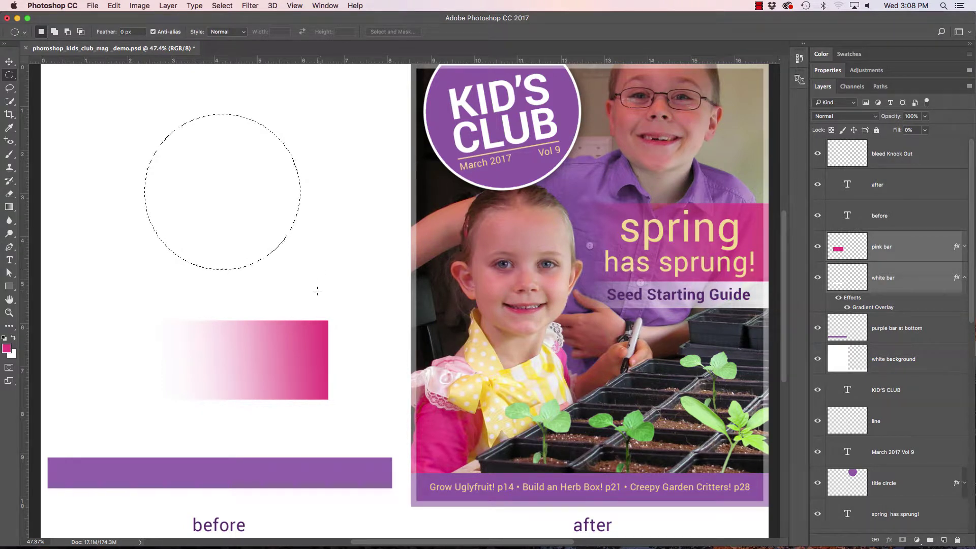
Step: Add a layer named "title logo circle" above the pink bar layer and fill the circular selection with the cover's purple
key(b)
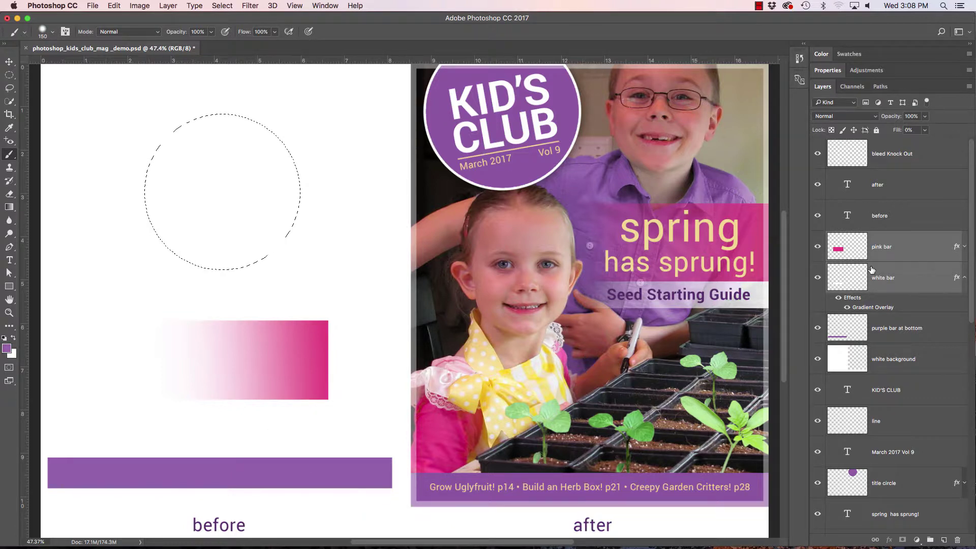
click(914, 247)
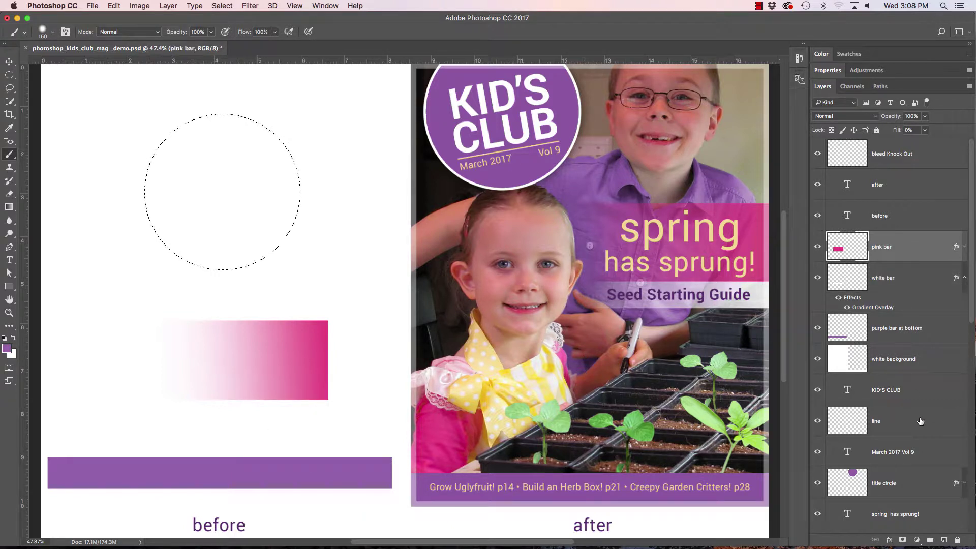
click(945, 541)
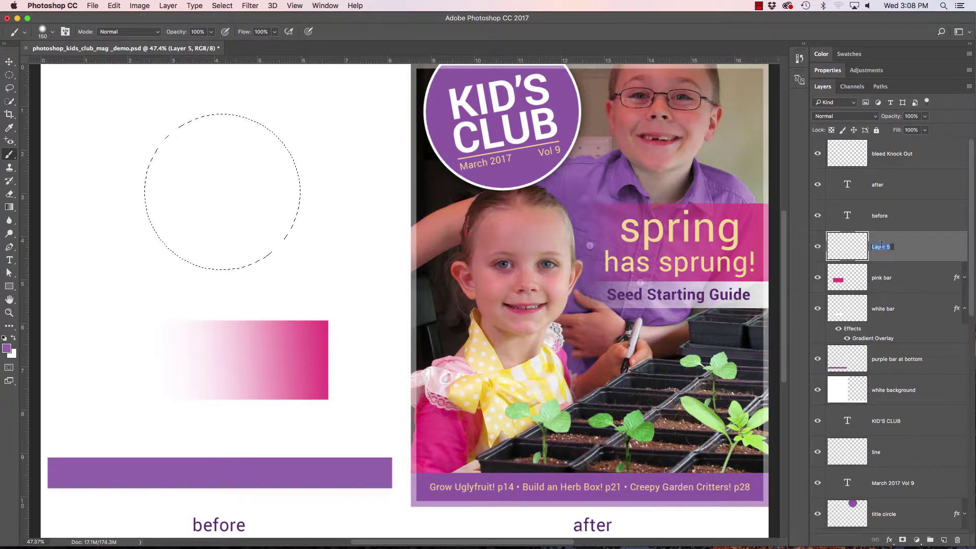
text(title logo circle)
key(Return)
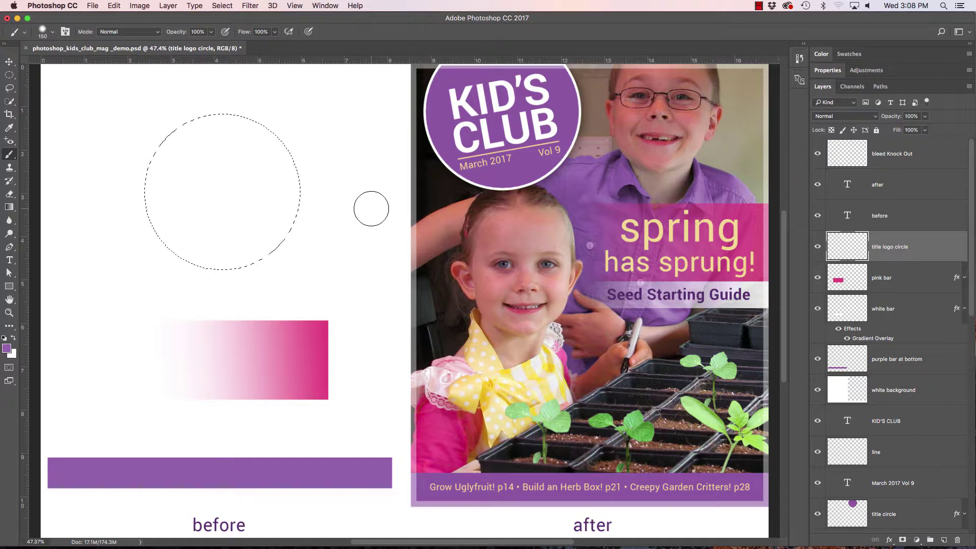
key(alt+BackSpace)
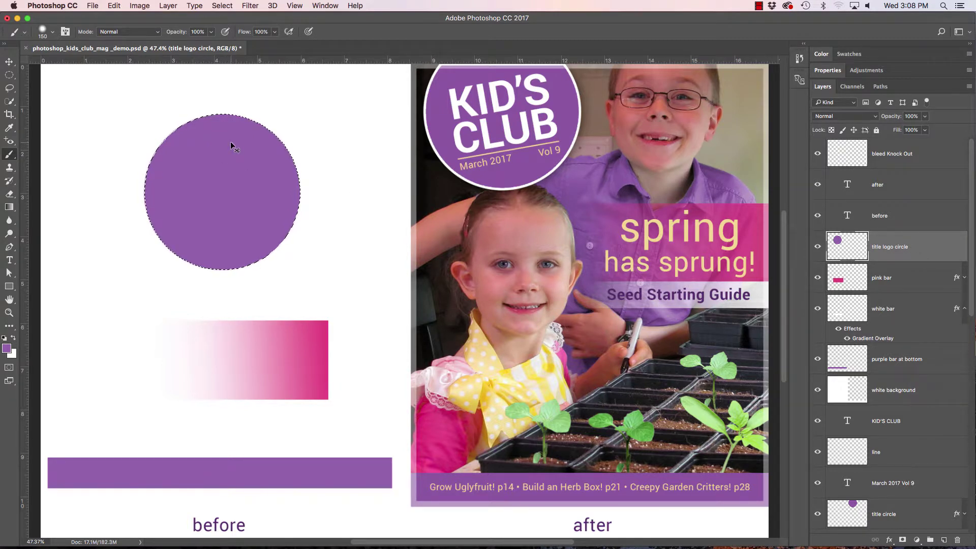
Step: Deselect and move the purple circle onto the after page, directly beside the Kid's Club logo
key(super+d)
key(v)
mouse_move(230, 224)
mouse_down()
mouse_move(314, 206)
mouse_move(562, 265)
mouse_move(524, 255)
mouse_move(517, 239)
mouse_move(646, 196)
mouse_move(702, 208)
mouse_up()
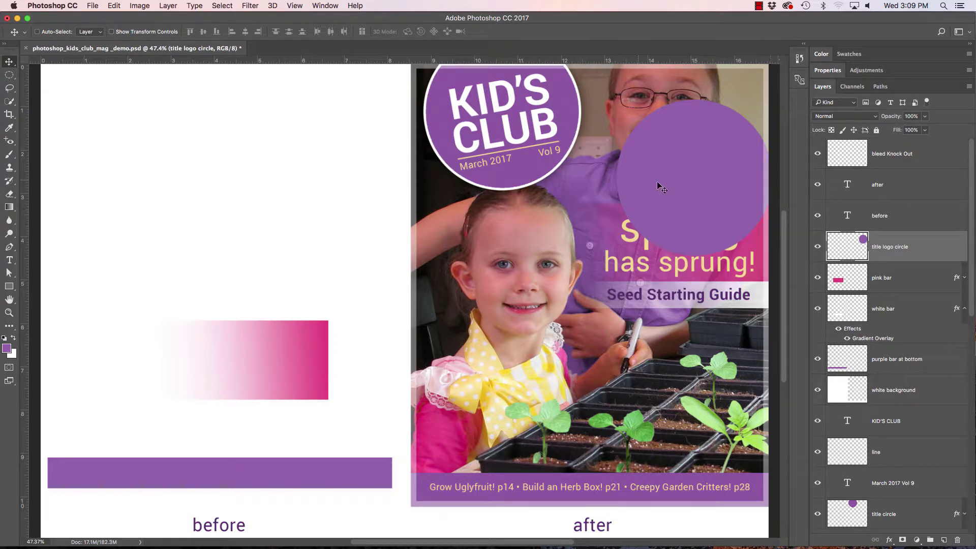
drag(656, 167, 600, 133)
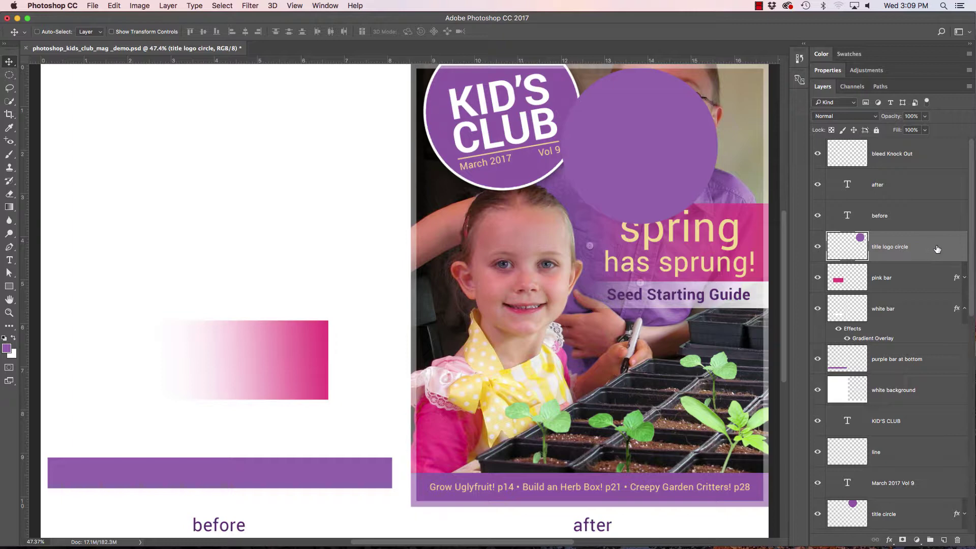
Step: Add a white 10 px inside Stroke to the title logo circle layer
double_click(937, 249)
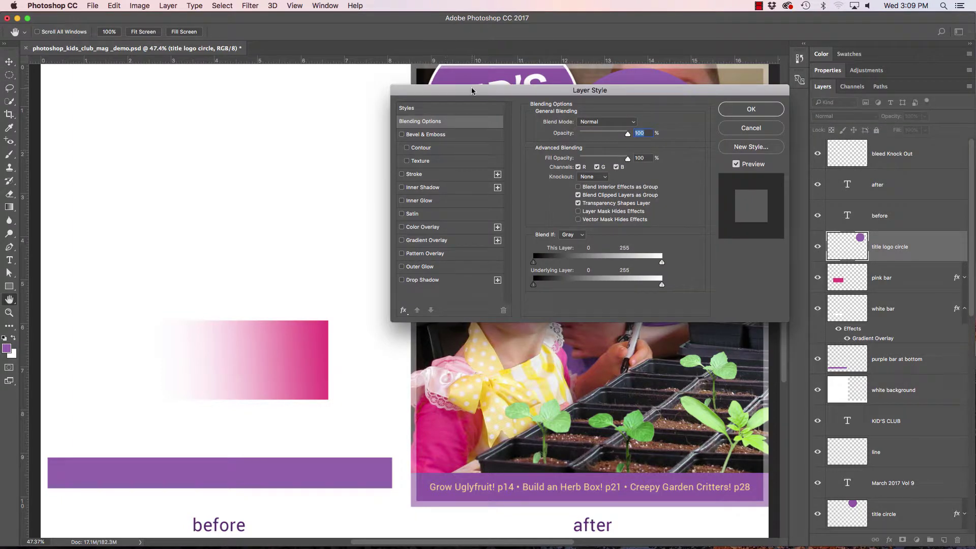
drag(472, 91, 129, 121)
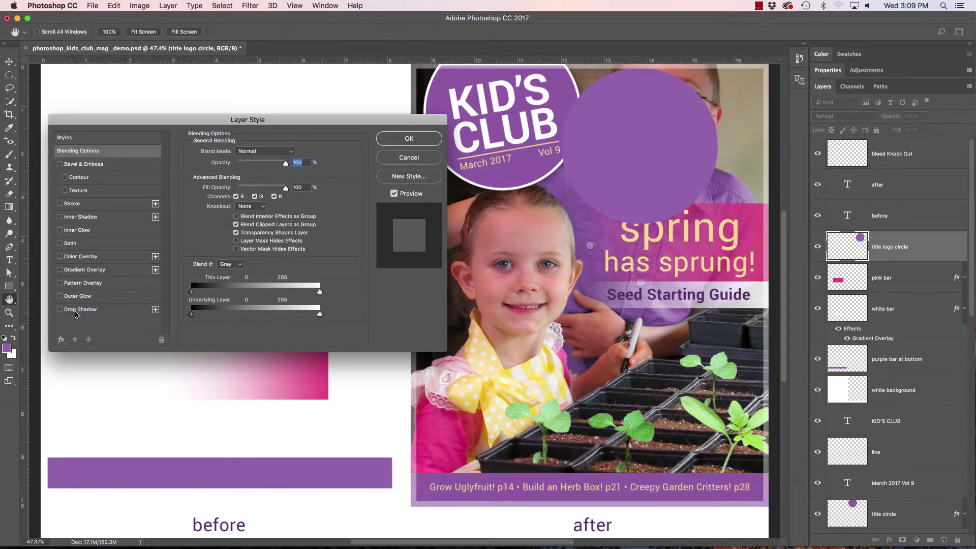
click(76, 206)
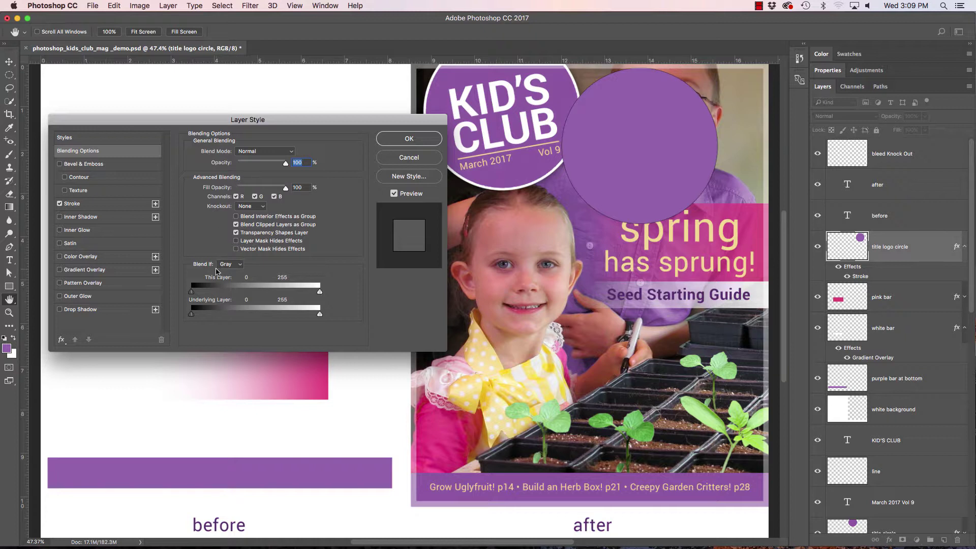
click(80, 206)
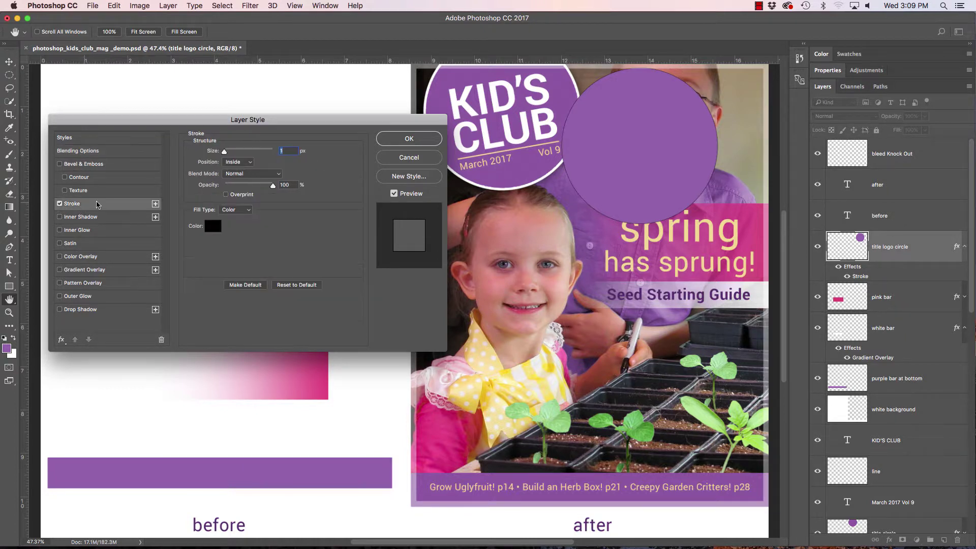
click(213, 226)
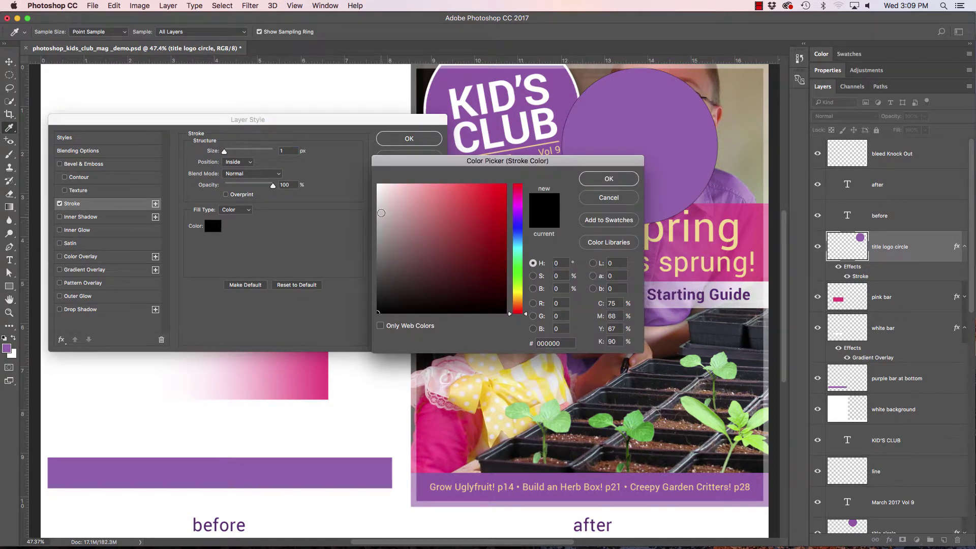
drag(381, 213, 377, 184)
click(609, 178)
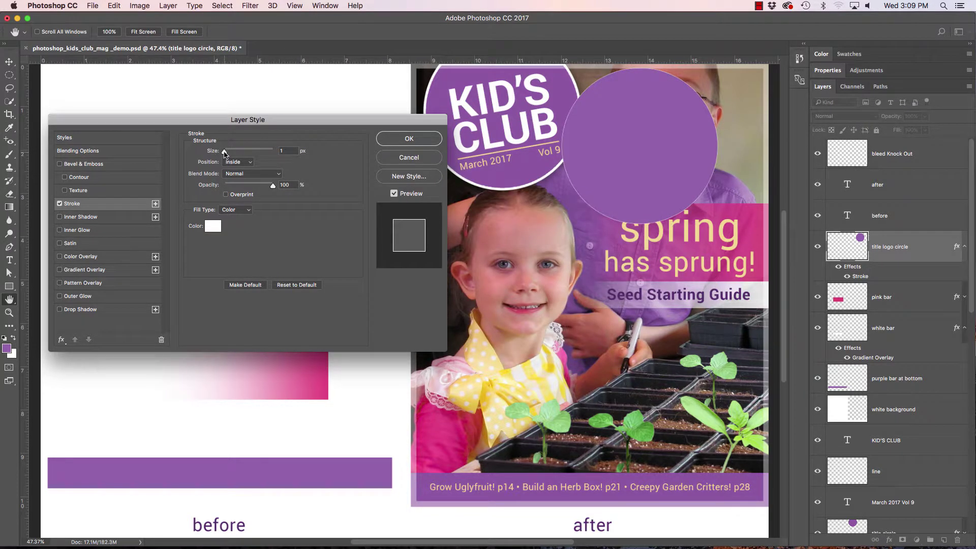
drag(224, 154, 230, 154)
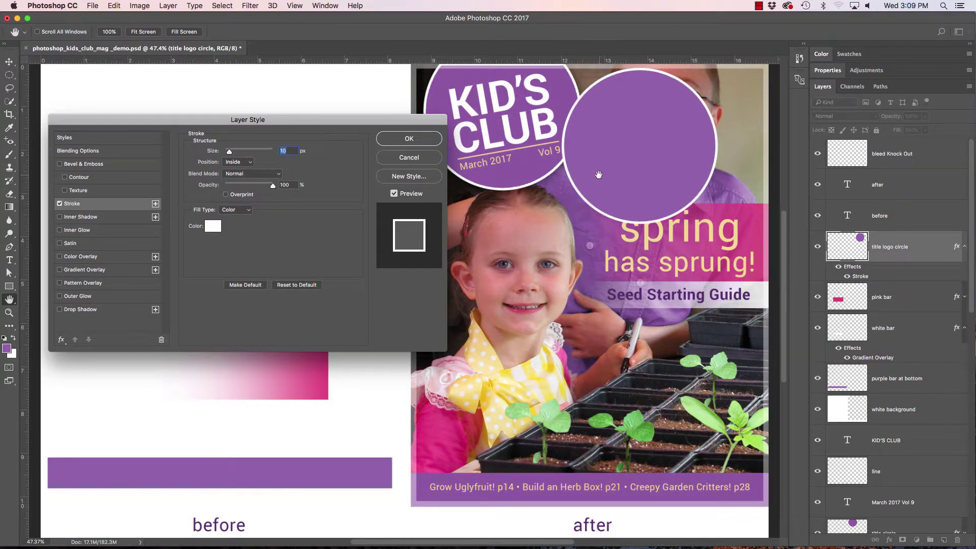
click(418, 143)
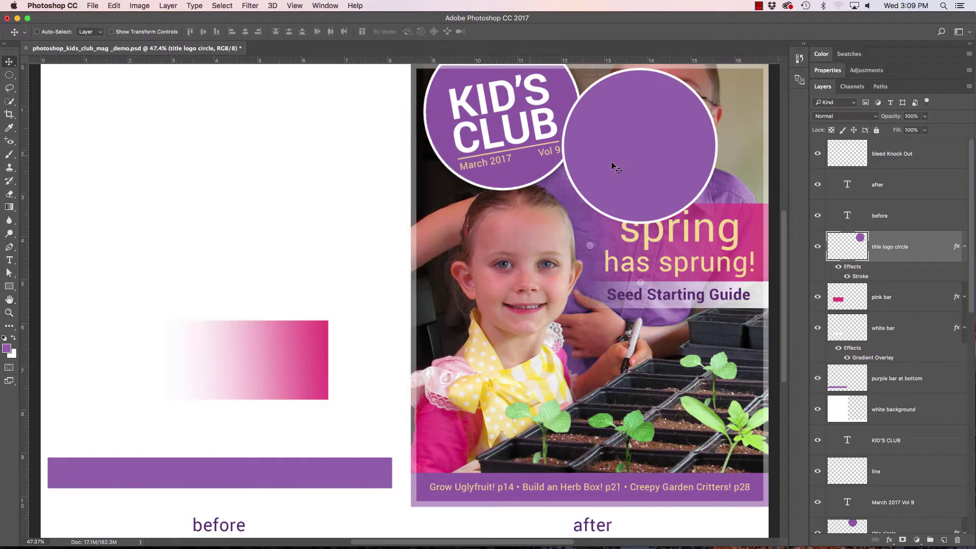
Step: Move the title logo circle farther right, clear of the Kid's Club logo, and enable a Drop Shadow effect on its layer
drag(624, 134, 666, 151)
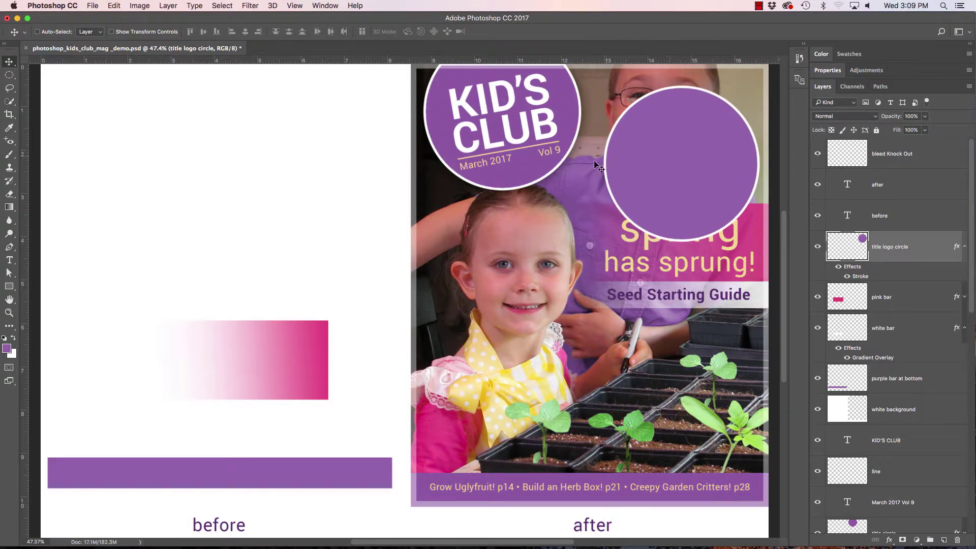
super+click(590, 164)
drag(590, 164, 620, 174)
drag(550, 239, 479, 335)
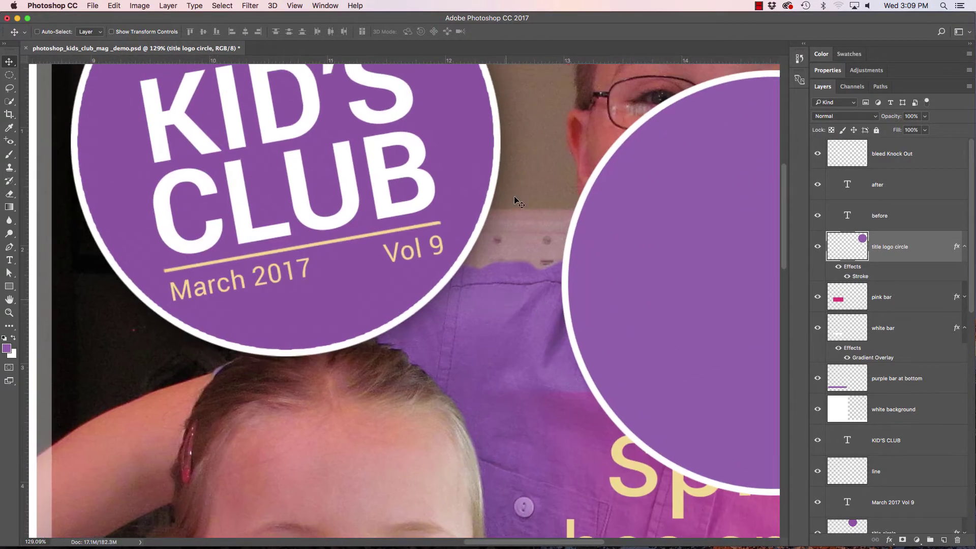
scroll(560, 249, right, 10)
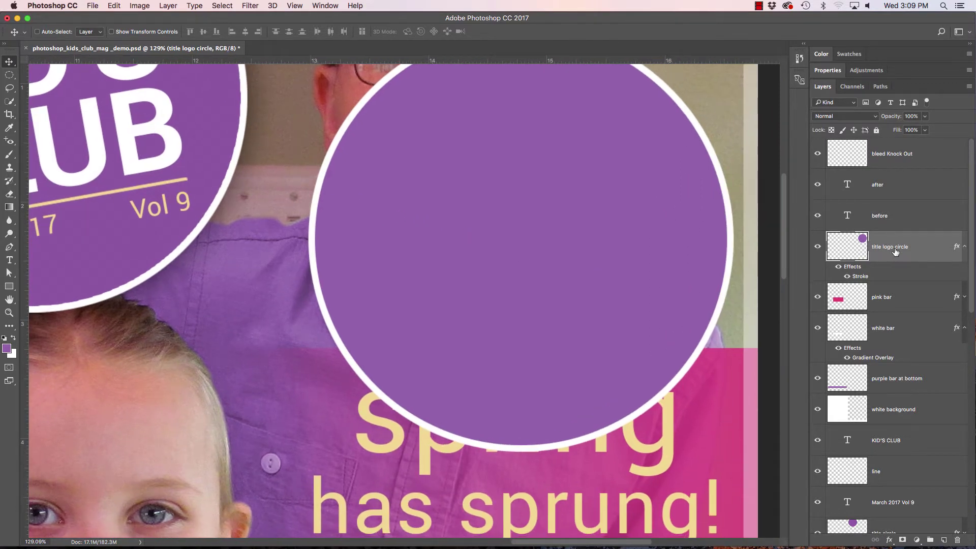
double_click(941, 250)
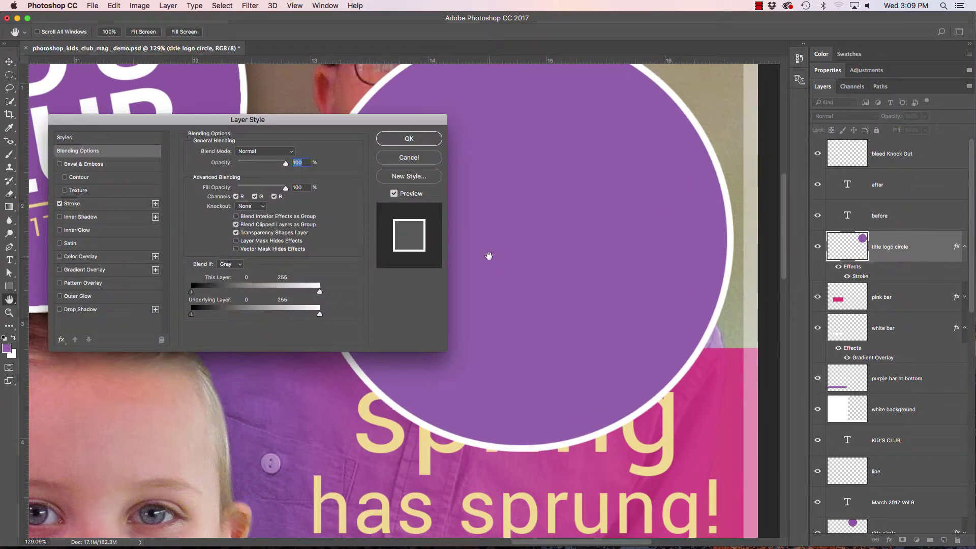
drag(232, 121, 295, 348)
drag(422, 251, 373, 233)
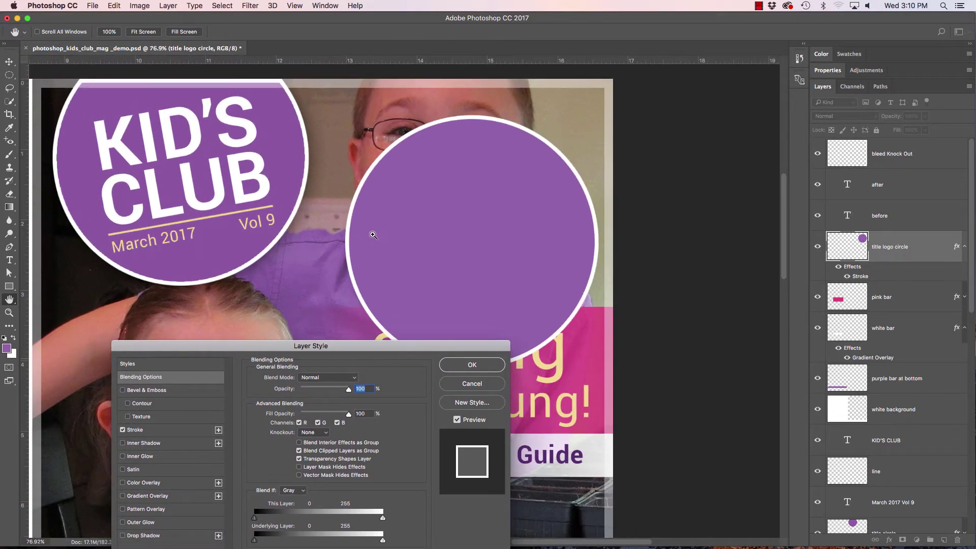
drag(408, 268, 425, 194)
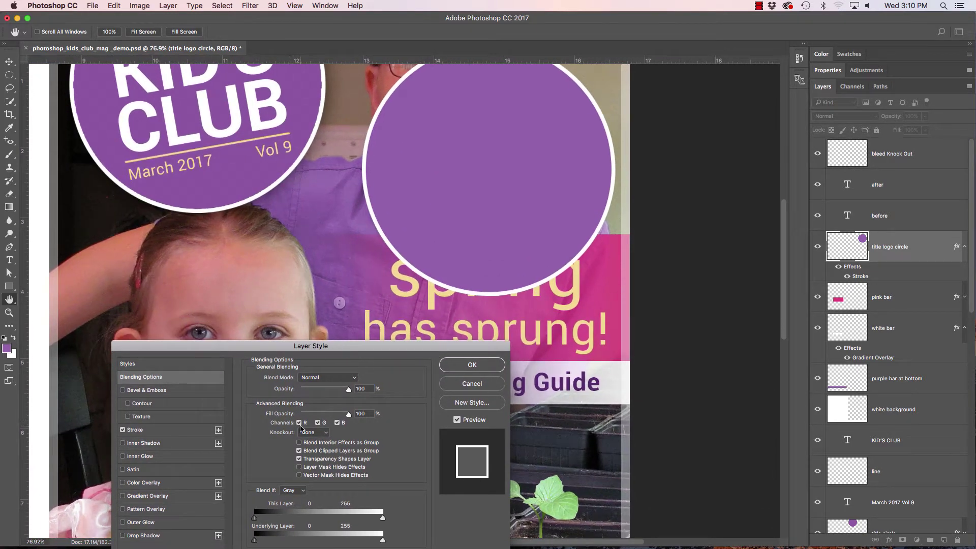
drag(282, 350, 282, 290)
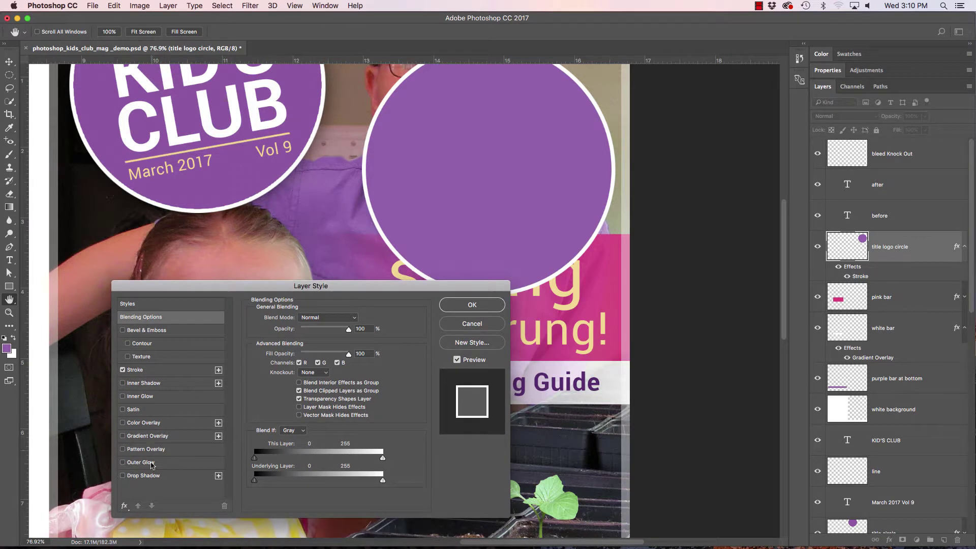
click(123, 476)
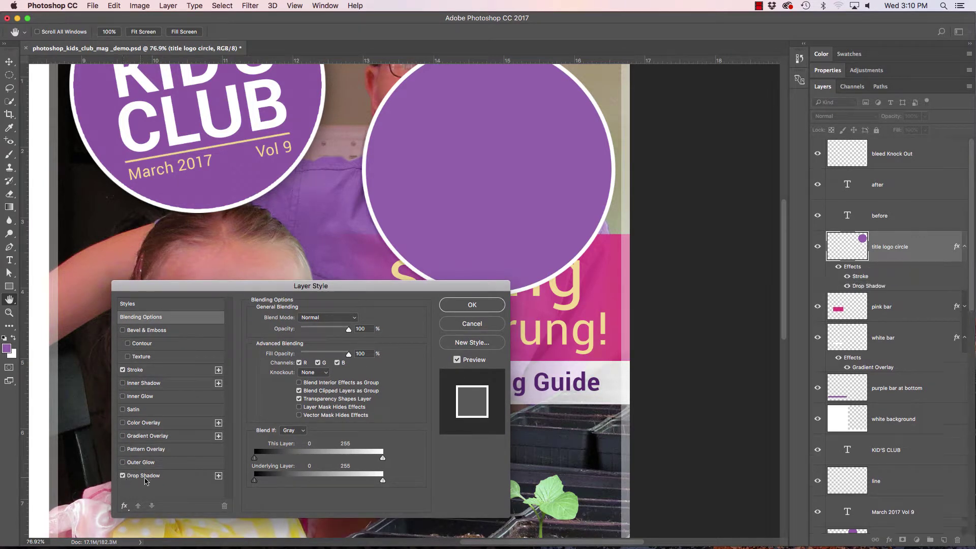
click(163, 478)
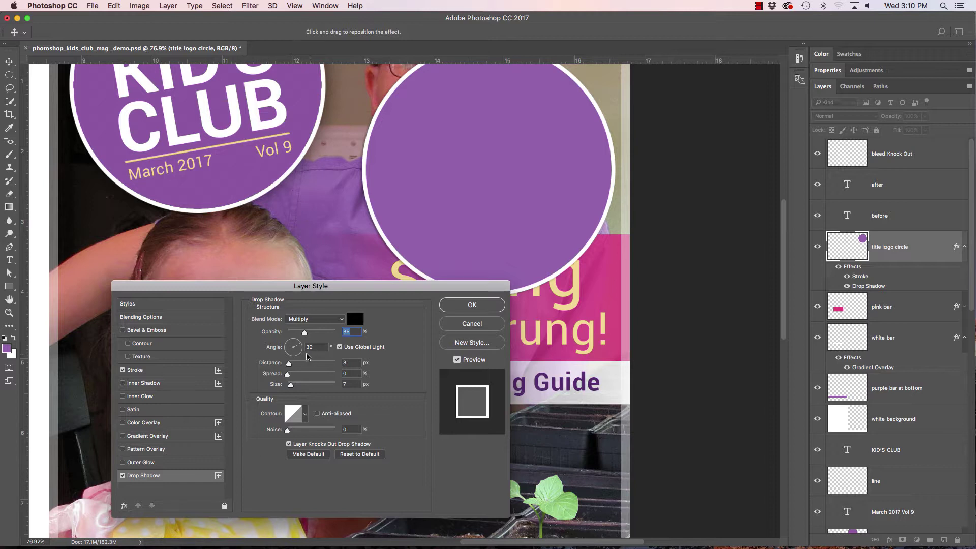
Step: Set the circle's drop shadow to a 124° angle, 62 px size and 80% opacity
click(293, 341)
mouse_move(293, 341)
mouse_down()
mouse_move(281, 328)
mouse_move(286, 336)
mouse_up()
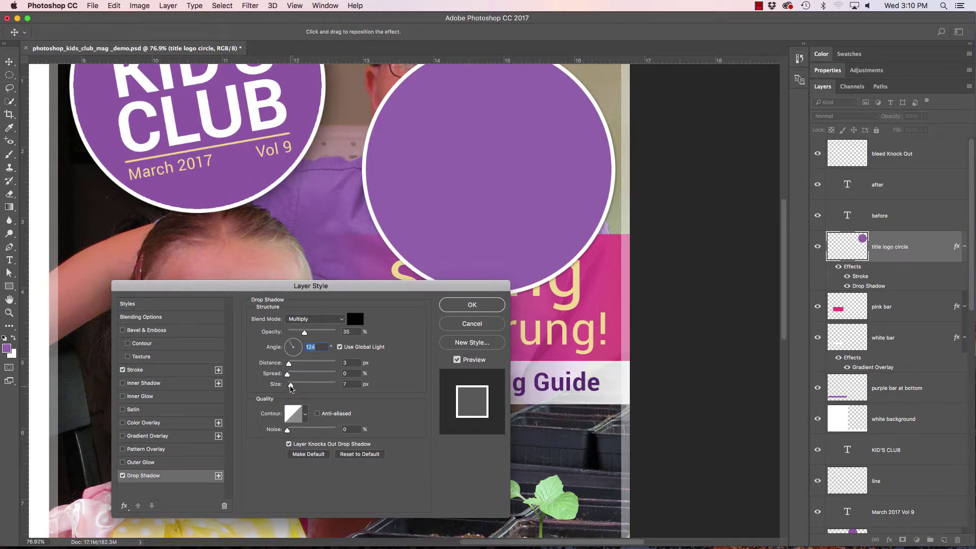
drag(291, 385, 303, 389)
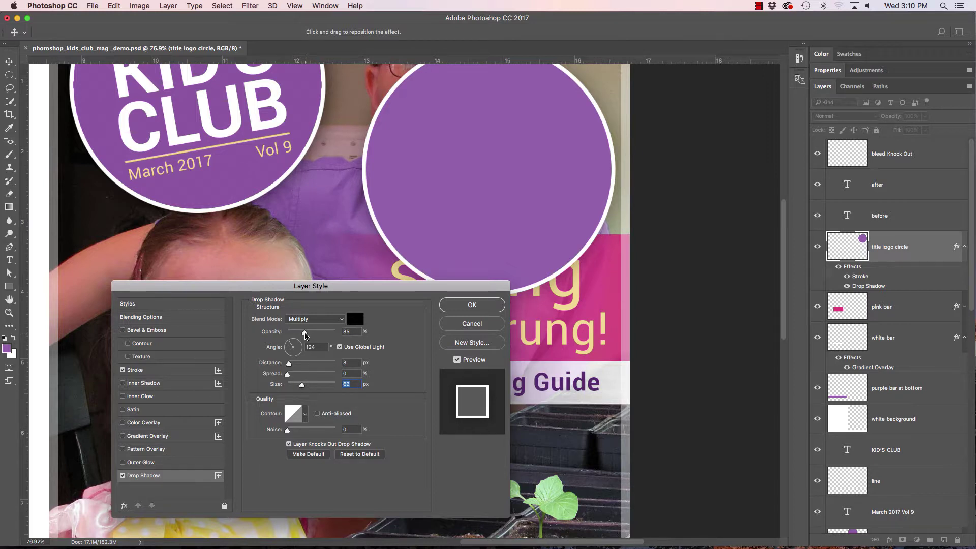
drag(305, 335, 326, 337)
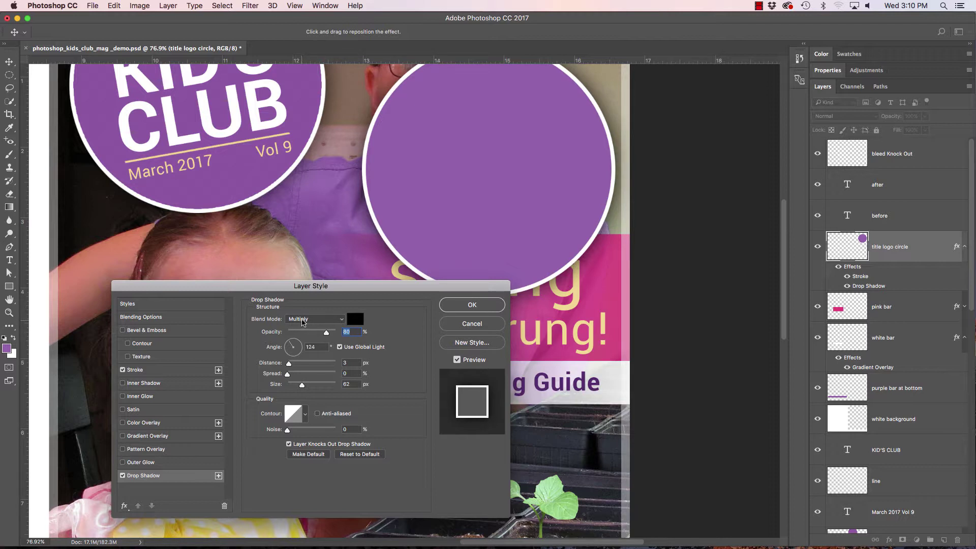
Step: Try a drop shadow distance of 19 px, with the spread at 100% and then at 9%
drag(409, 287, 356, 350)
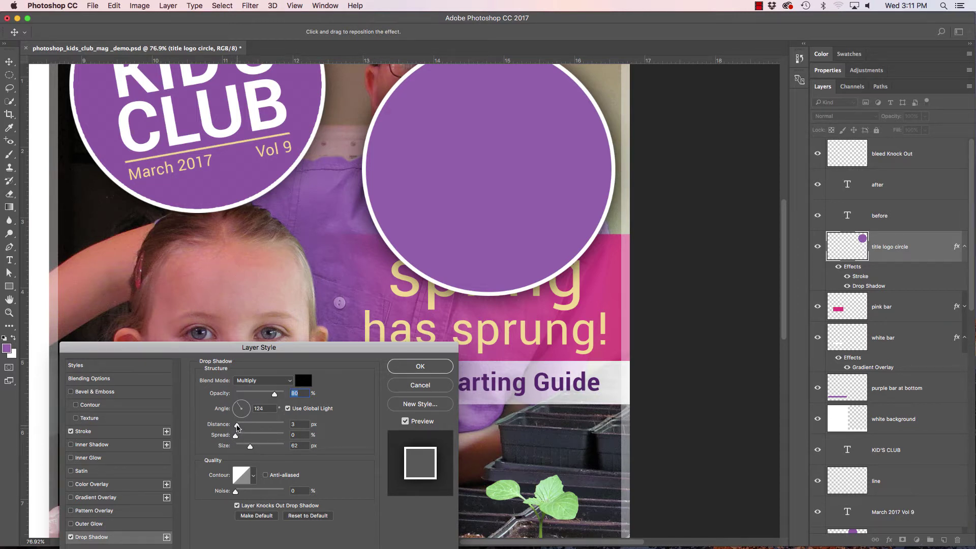
mouse_move(237, 427)
mouse_down()
mouse_move(284, 426)
mouse_move(246, 428)
mouse_up()
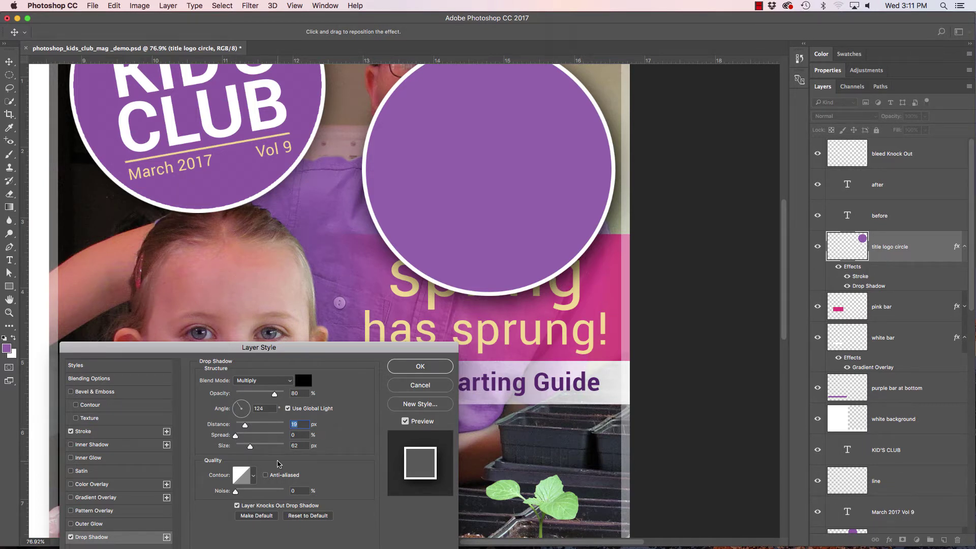
drag(235, 438, 303, 435)
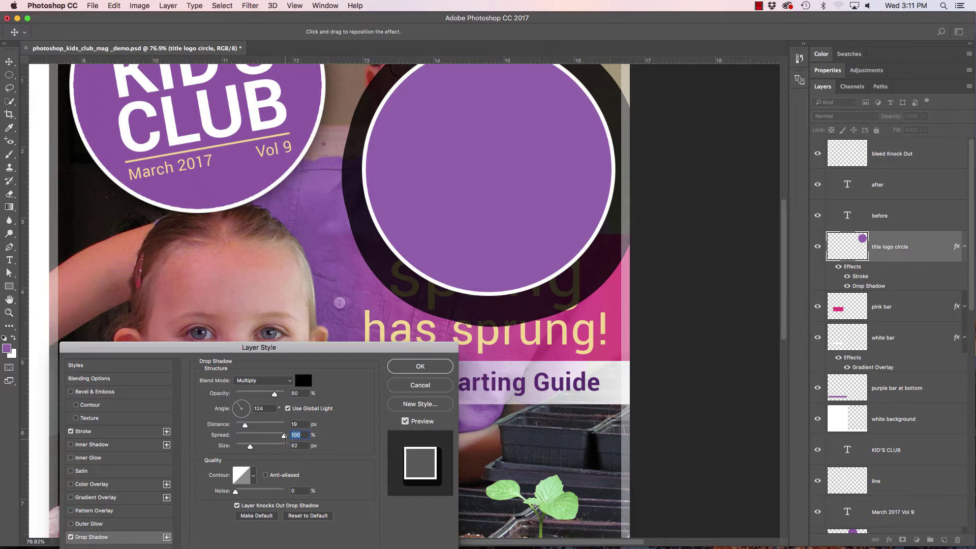
drag(284, 437, 241, 440)
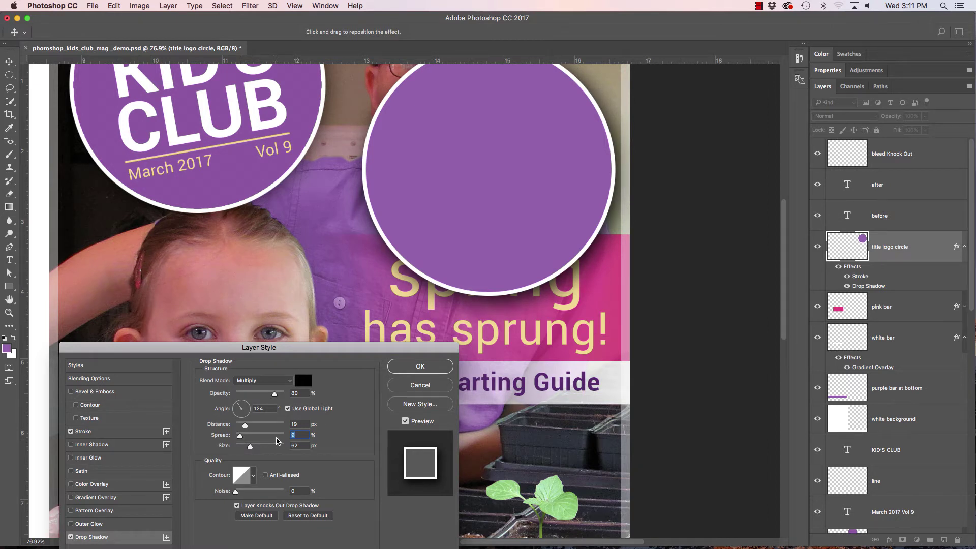
Step: Set the drop shadow's distance to 20 px, spread to 10%, size to 60 px and opacity to 50%, and apply the layer style
double_click(296, 424)
text(20)
text(10)
key(Tab)
text(60)
key(Tab)
drag(275, 397, 259, 397)
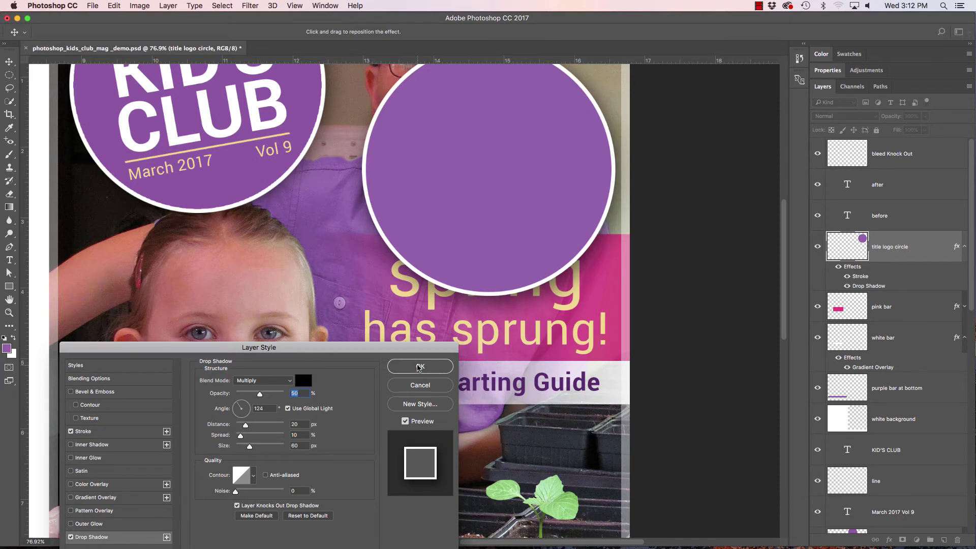
click(419, 367)
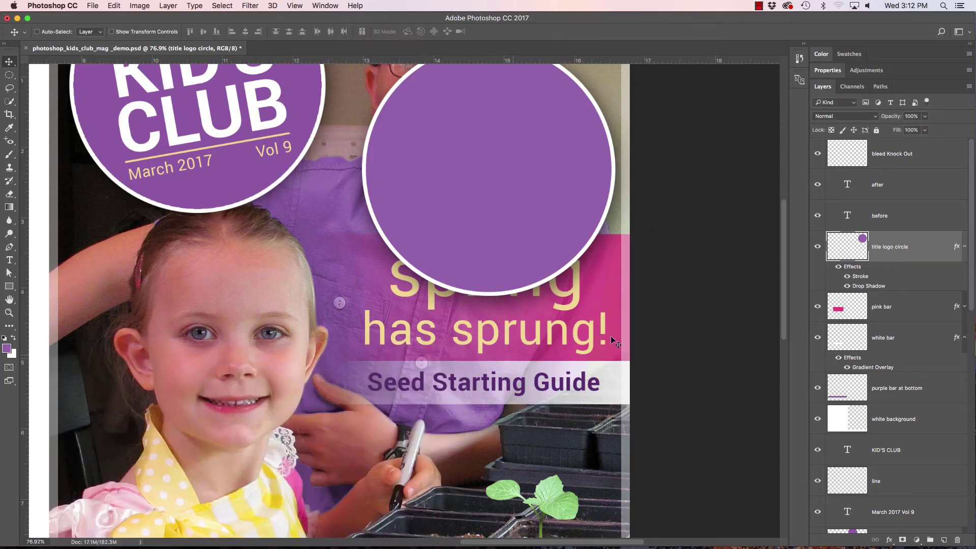
Step: Compare the circle with its stroke, drop shadow and all effects hidden and shown, and collapse the layer's effects list
click(847, 276)
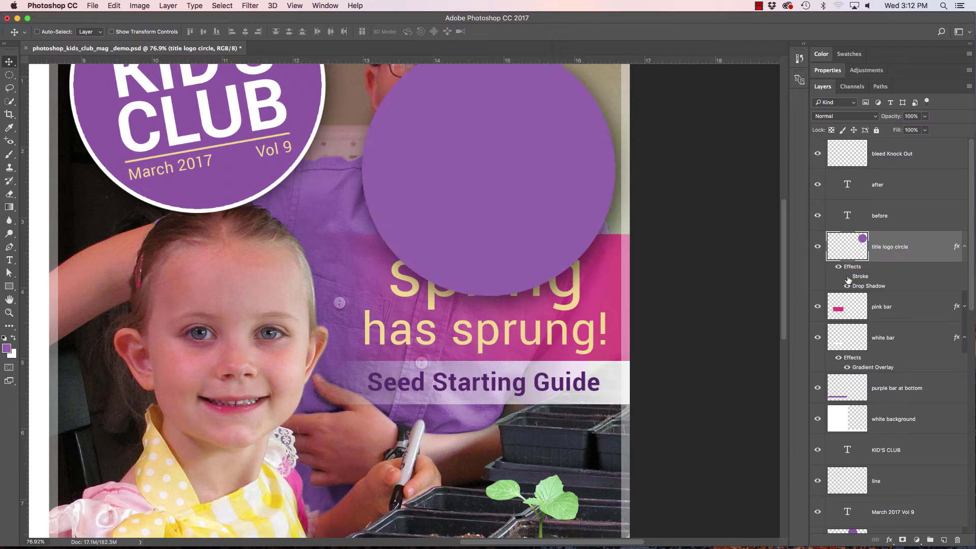
click(847, 277)
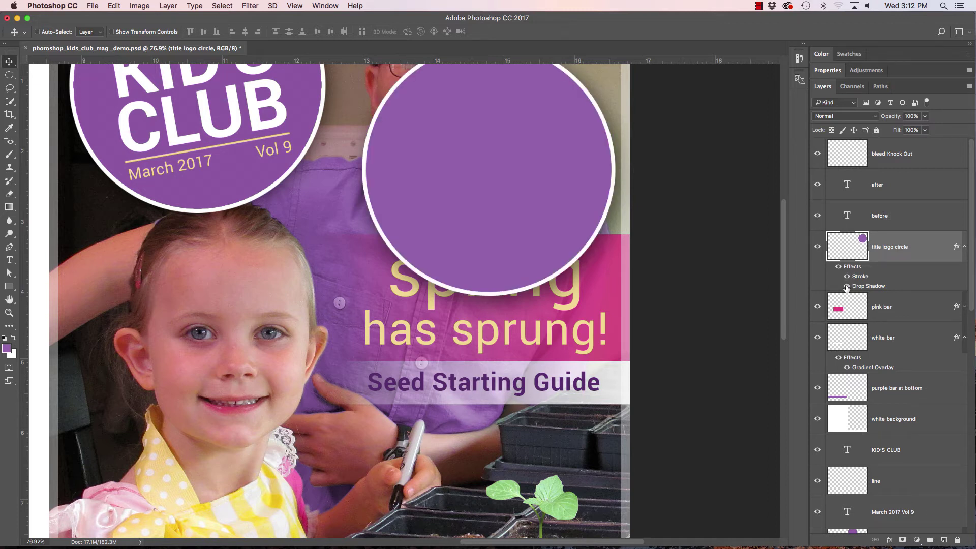
click(847, 286)
click(847, 287)
click(839, 267)
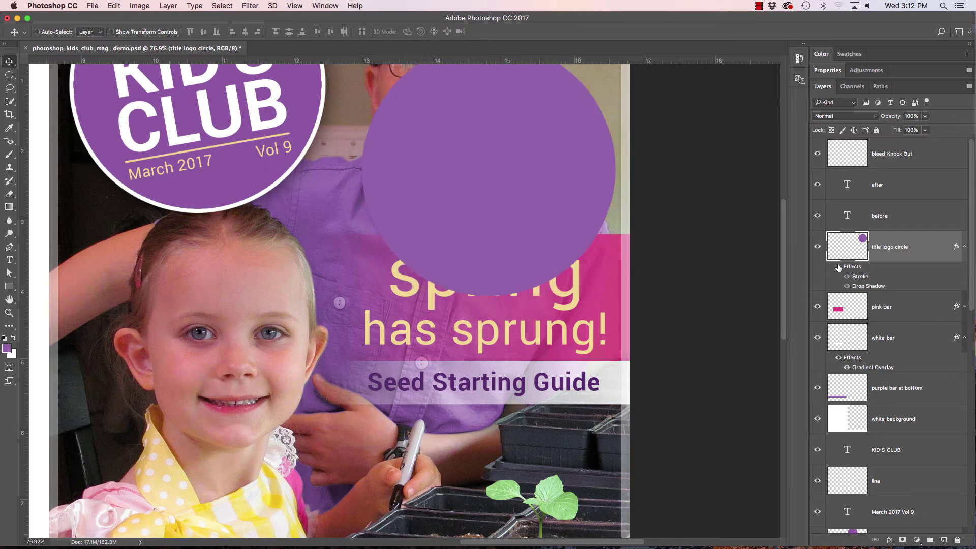
click(839, 267)
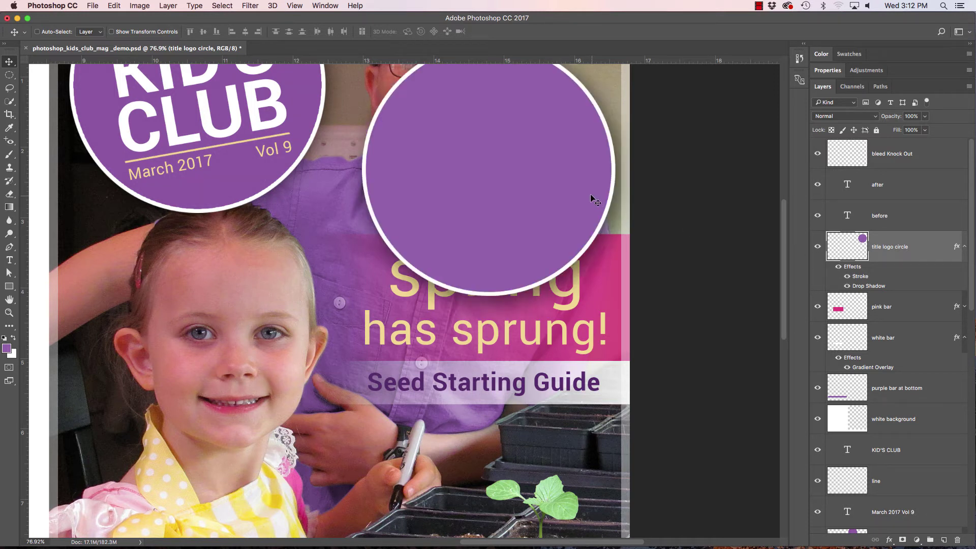
click(965, 247)
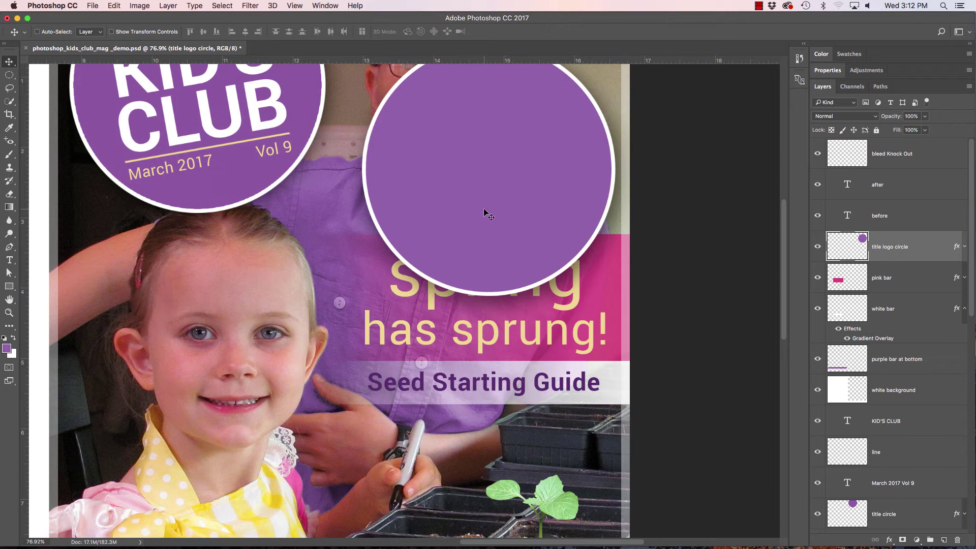
Step: Move the title logo circle back to the upper part of the before page
drag(495, 210, 462, 291)
key(super+0)
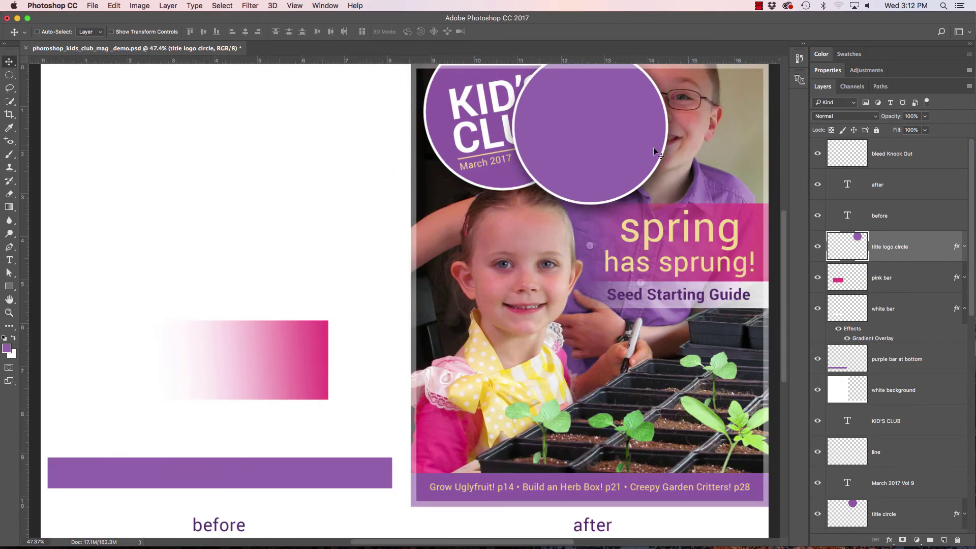
drag(612, 148, 245, 177)
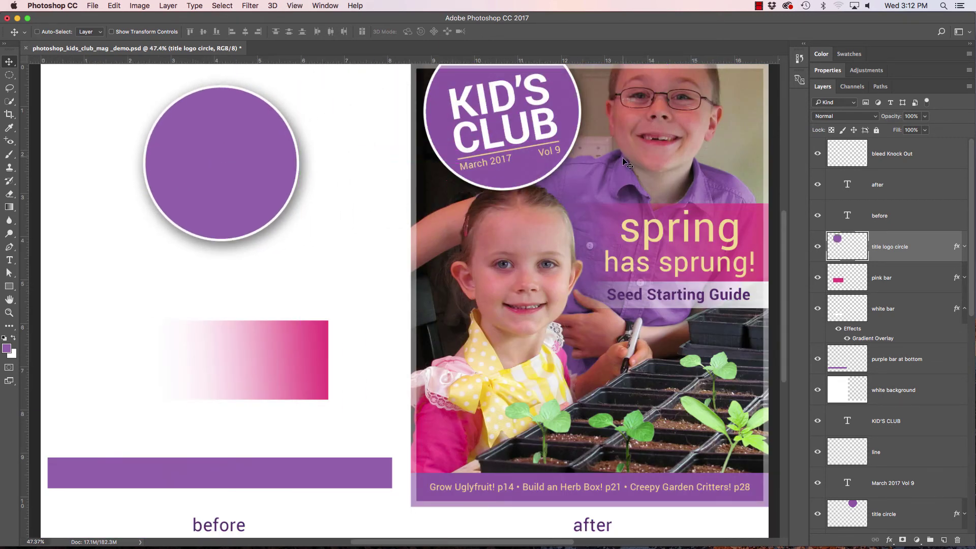